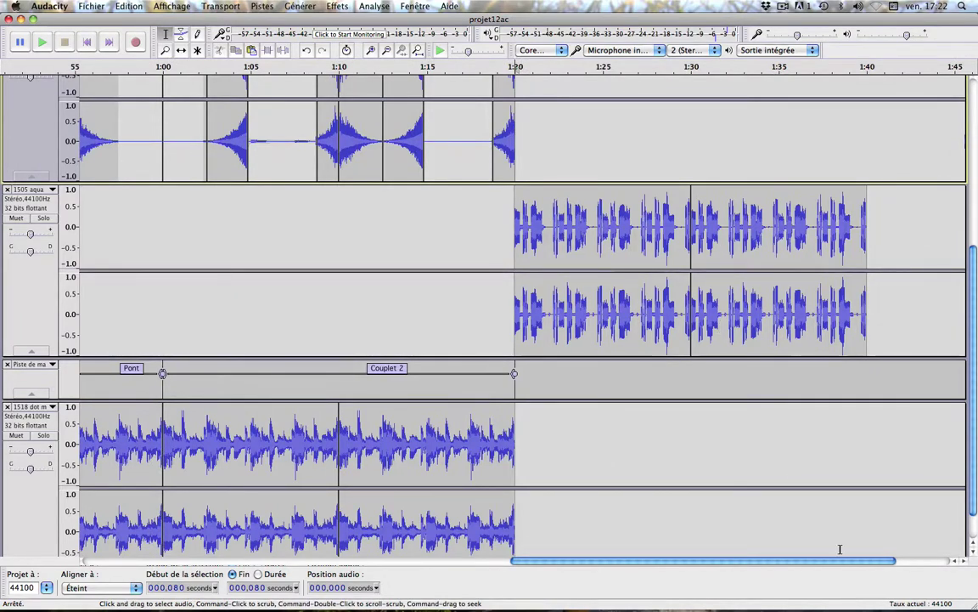
Label the 1:20 to 1:40 section of the 1505 aqua track as "Refrain" on the label track.
{"action": "left_click_drag", "start_coordinate": [822, 563], "coordinate": [303, 545]}
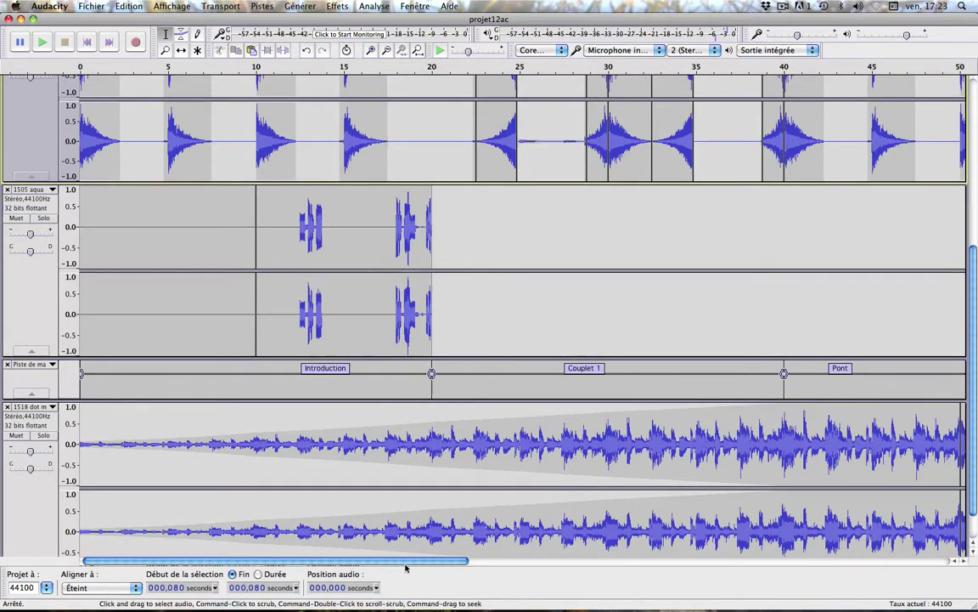
{"action": "left_click_drag", "start_coordinate": [406, 568], "coordinate": [887, 586]}
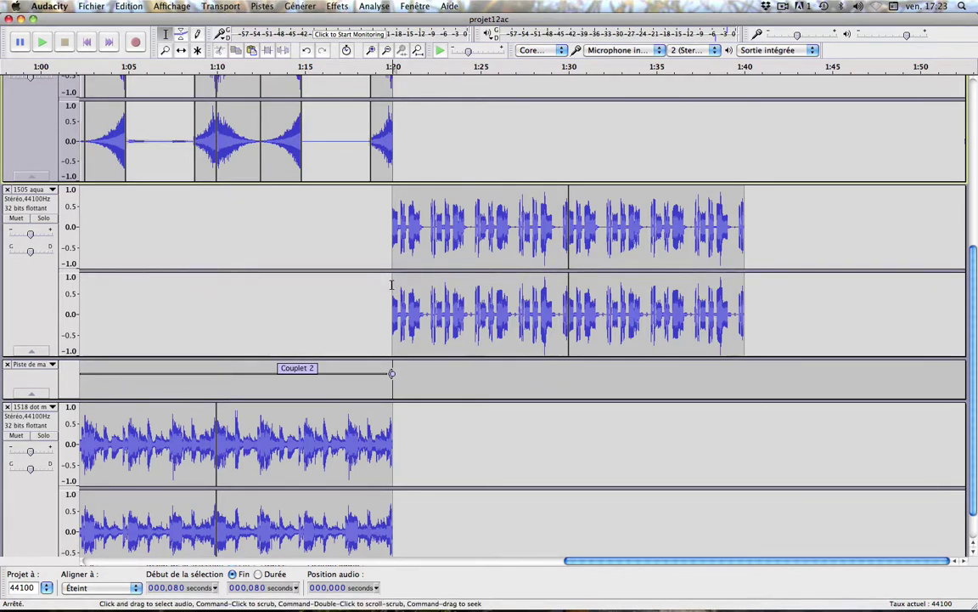
{"action": "left_click_drag", "start_coordinate": [391, 285], "coordinate": [745, 268]}
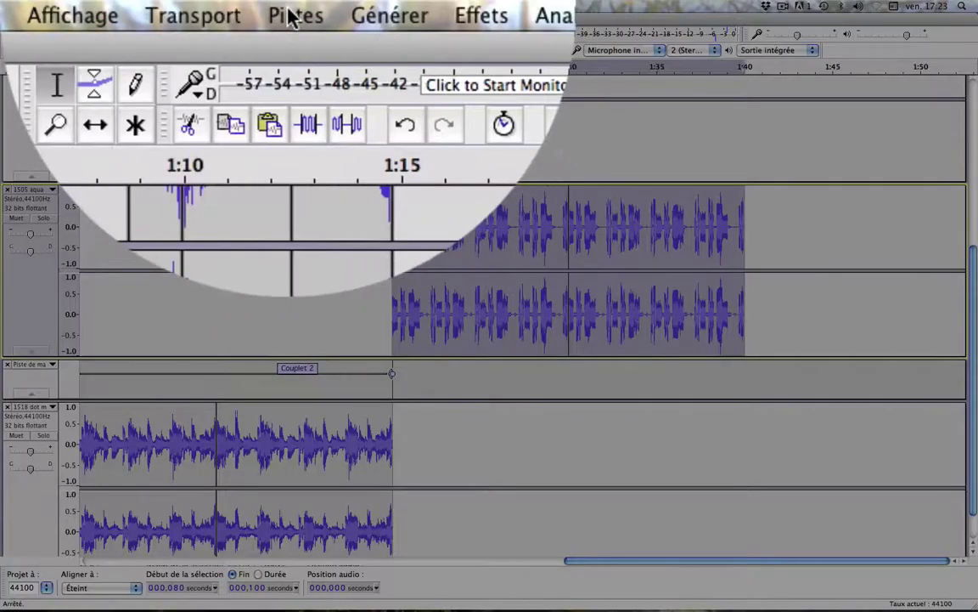
{"action": "left_click", "coordinate": [261, 6]}
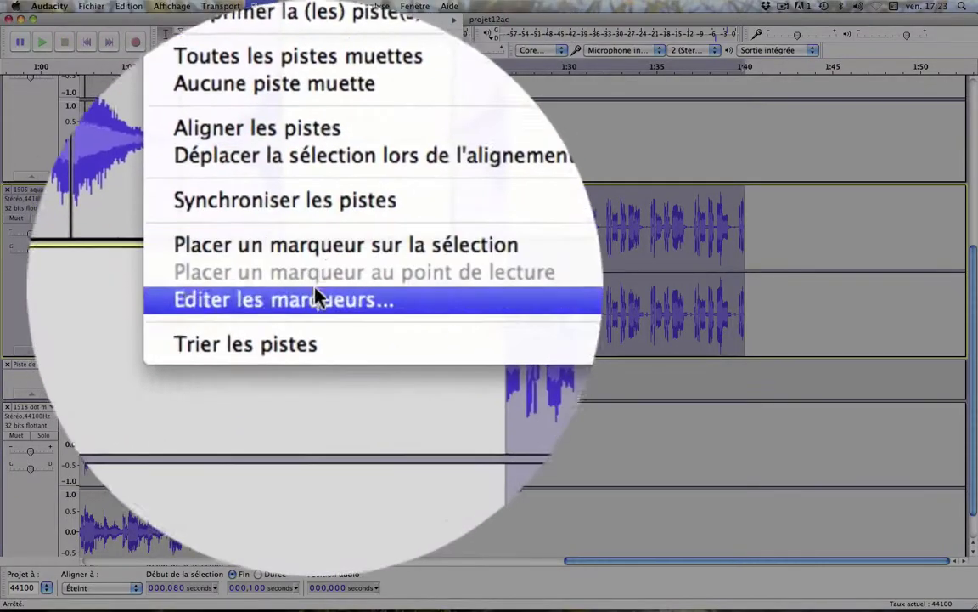
{"action": "left_click", "coordinate": [321, 291]}
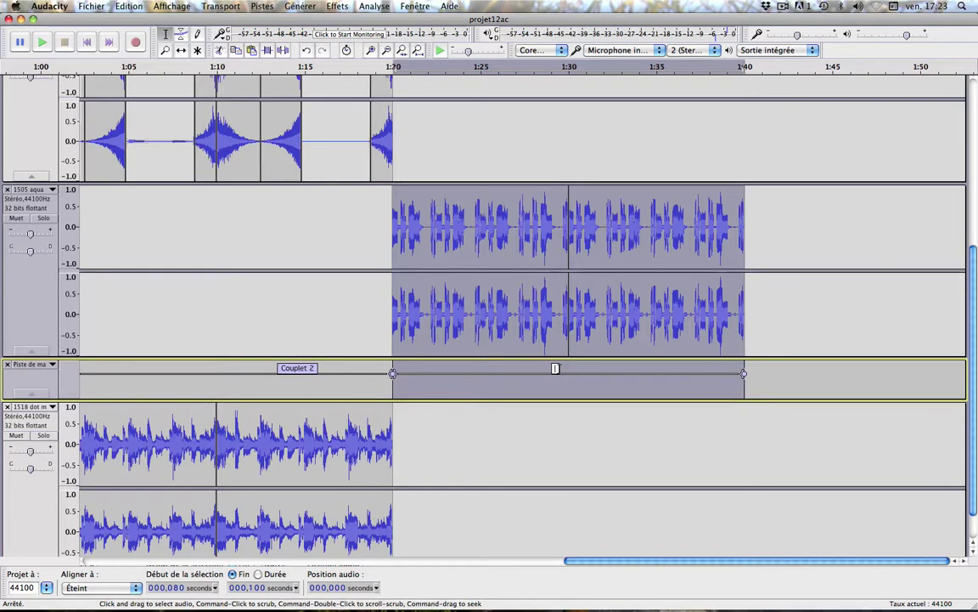
{"action": "type", "text": "Refrain"}
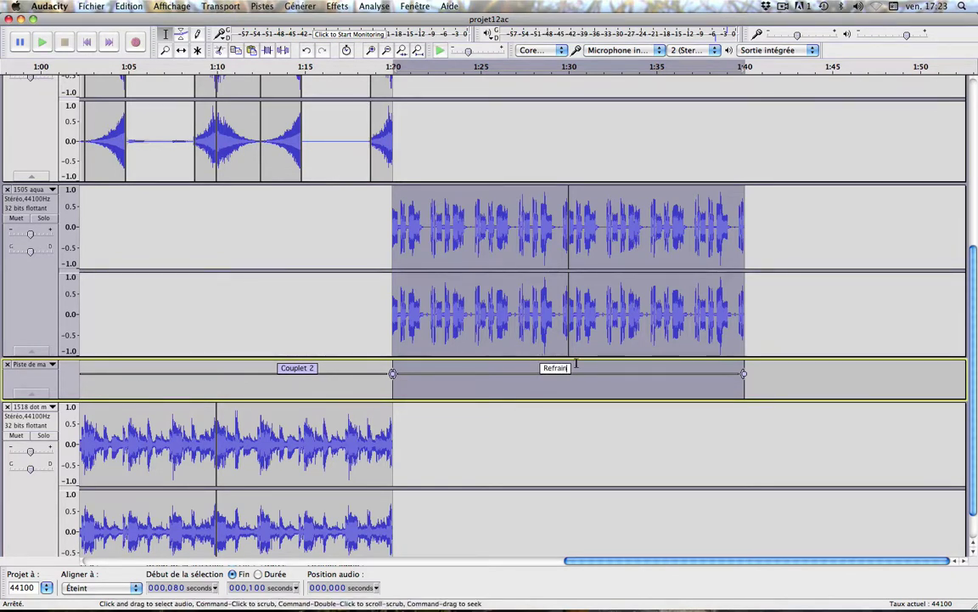
{"action": "left_click", "coordinate": [688, 433]}
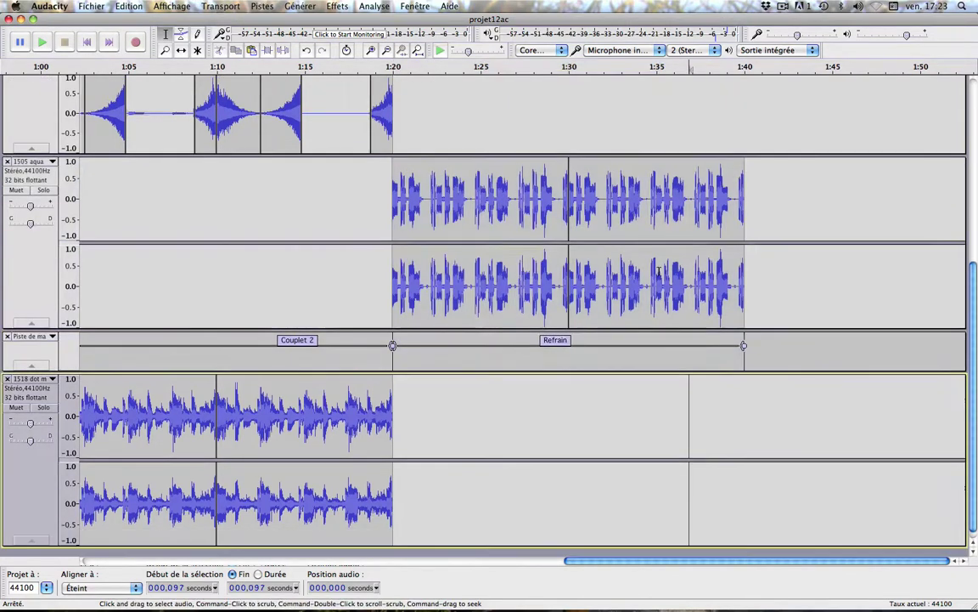
Listen to the transition from Couplet 2 into the Refrain, starting playback at about 1:19.
{"action": "scroll", "coordinate": [685, 289], "scroll_direction": "up", "scroll_amount": 4}
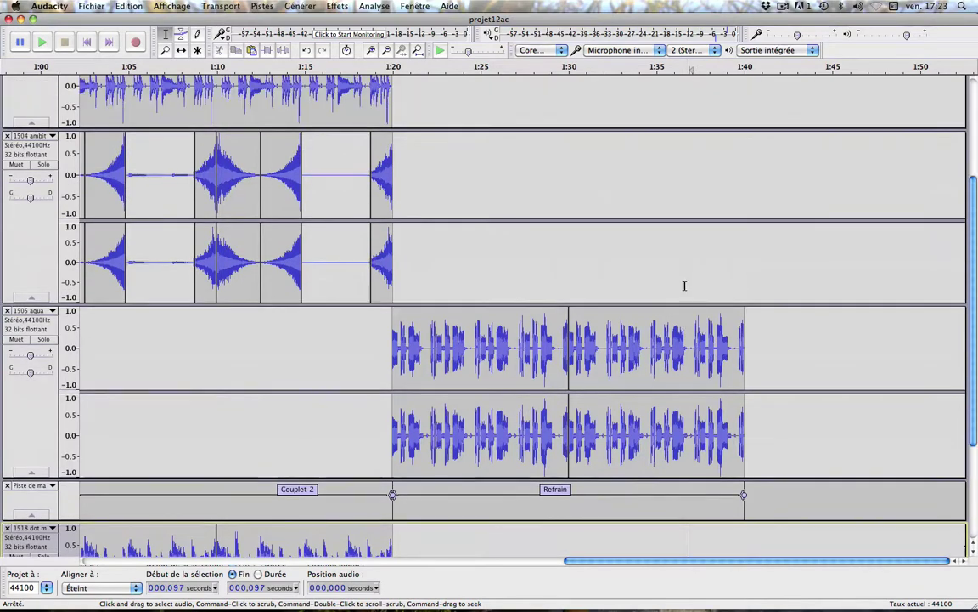
{"action": "scroll", "coordinate": [683, 286], "scroll_direction": "down", "scroll_amount": 1}
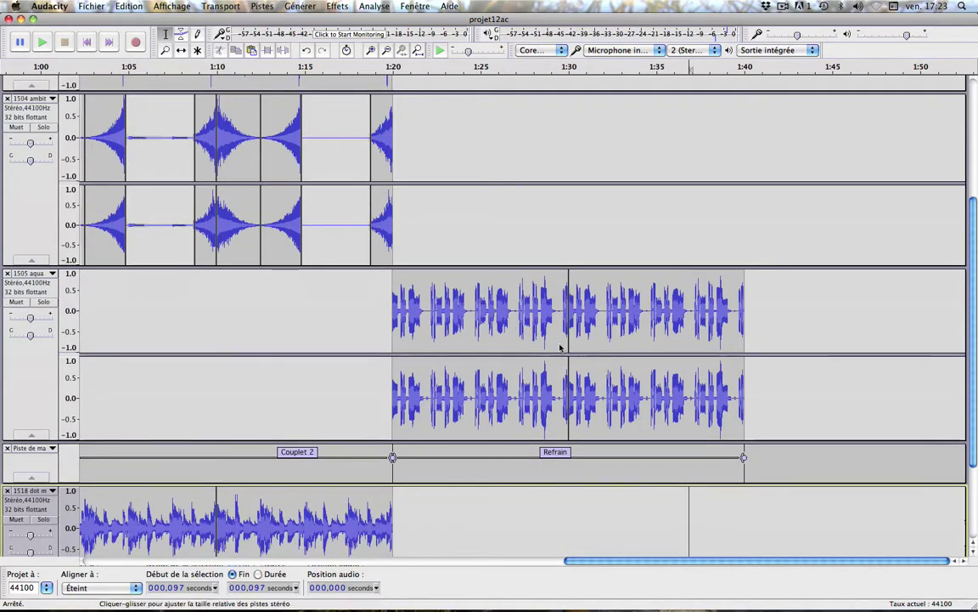
{"action": "left_click", "coordinate": [375, 312]}
{"action": "key", "text": "space"}
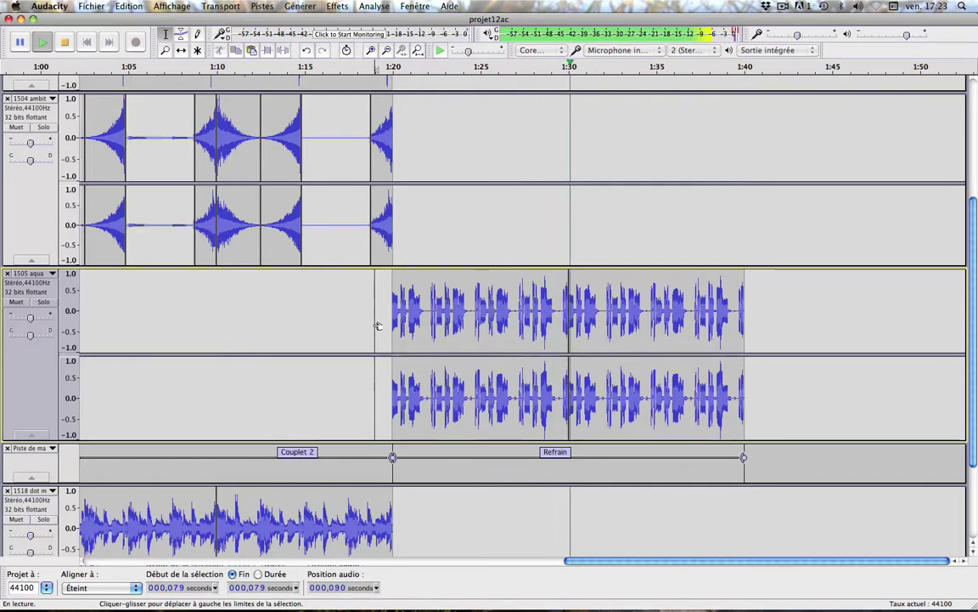
{"action": "key", "text": "space"}
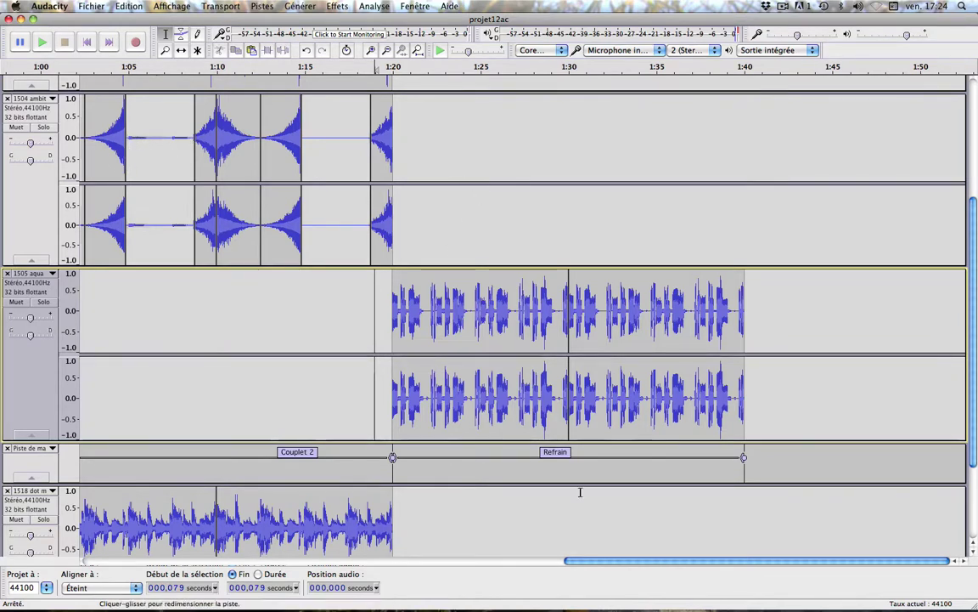
Copy the first sound, about 2.25 s long, of the 1504 ambit track and paste it at 1:20 on the same track.
{"action": "scroll", "coordinate": [543, 514], "scroll_direction": "left", "scroll_amount": 10}
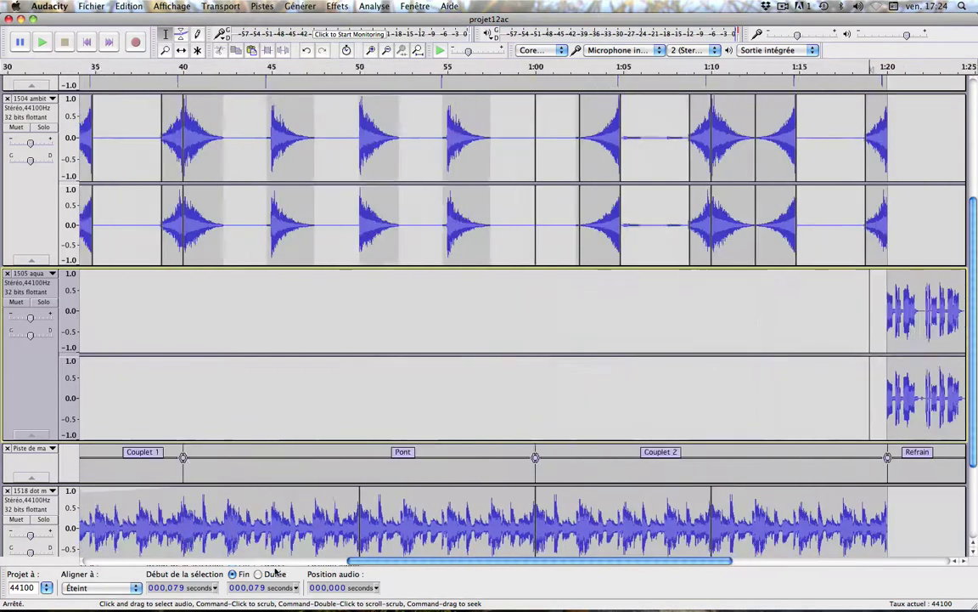
{"action": "scroll", "coordinate": [276, 572], "scroll_direction": "left", "scroll_amount": 10}
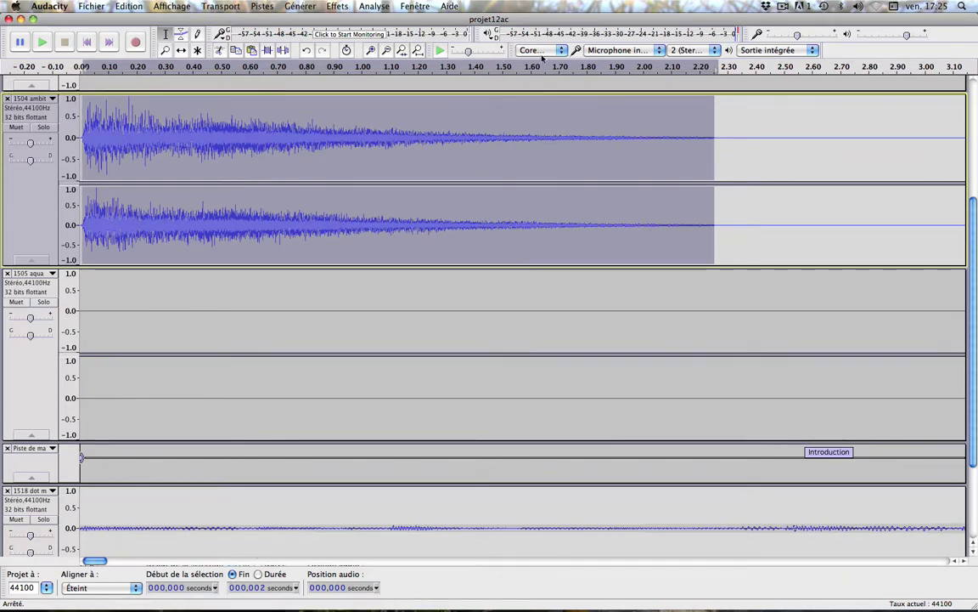
{"action": "left_click", "coordinate": [417, 50]}
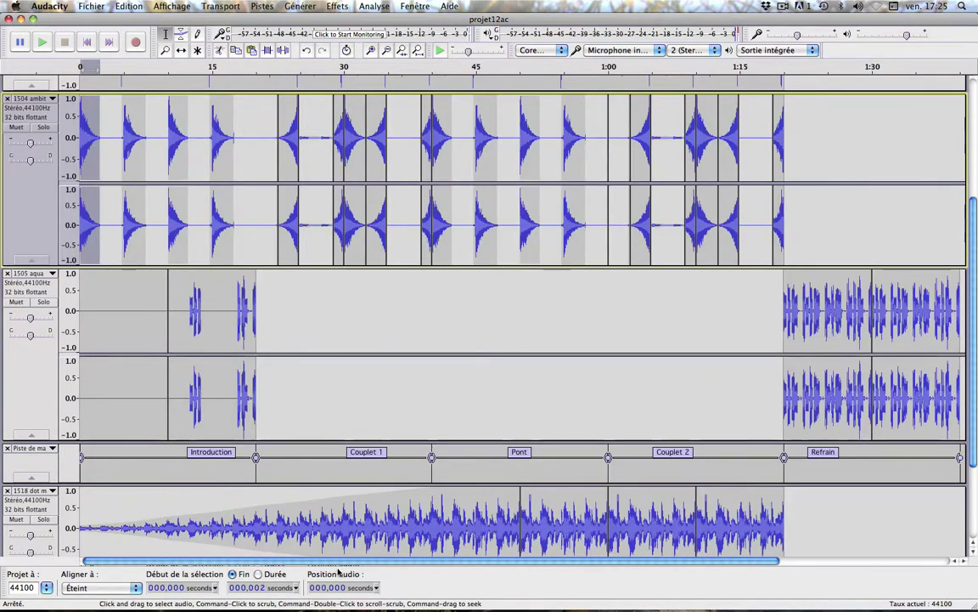
{"action": "left_click_drag", "start_coordinate": [476, 560], "coordinate": [647, 563]}
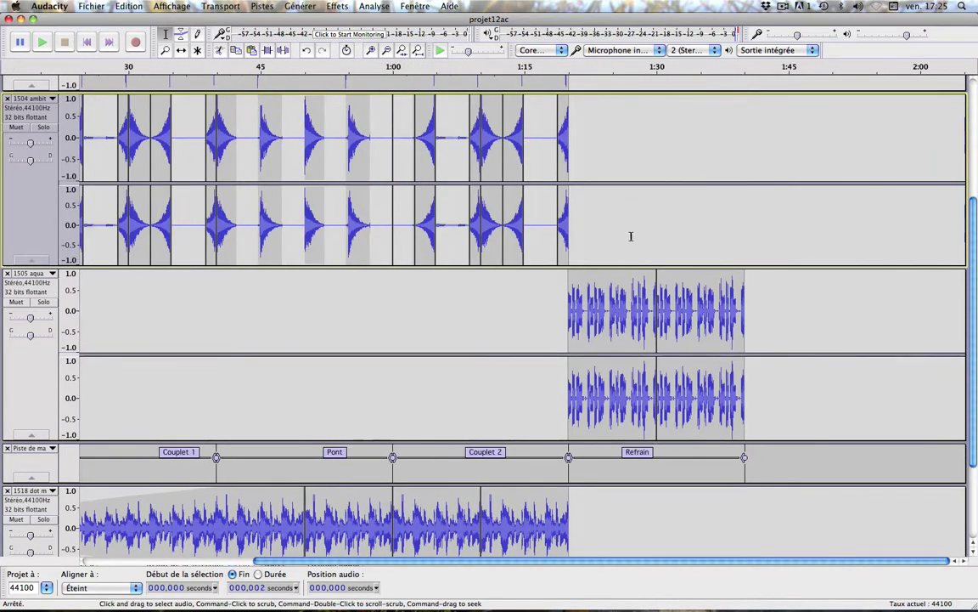
{"action": "left_click", "coordinate": [583, 208]}
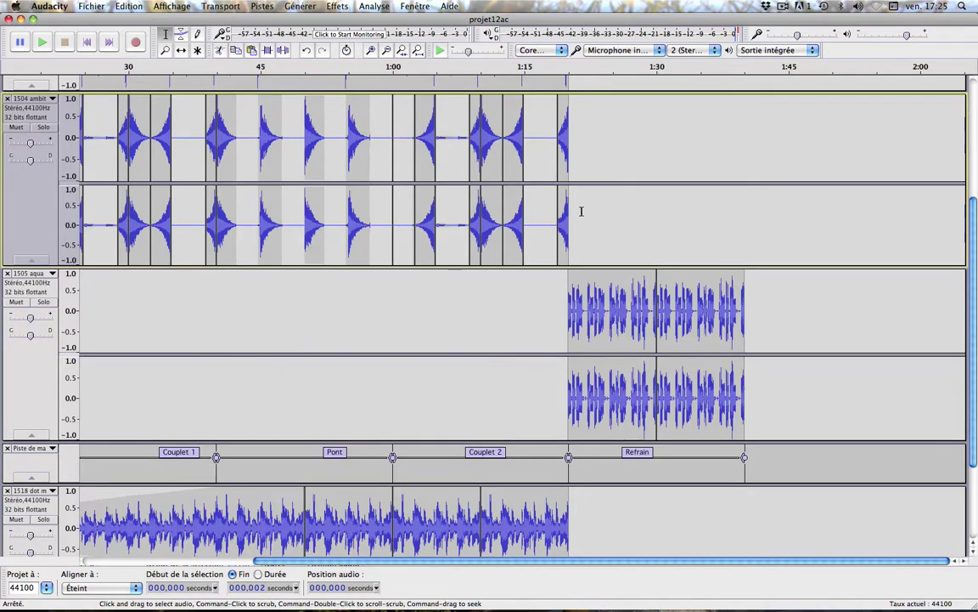
{"action": "left_click", "coordinate": [371, 50]}
{"action": "left_click", "coordinate": [371, 50]}
{"action": "left_click", "coordinate": [372, 50]}
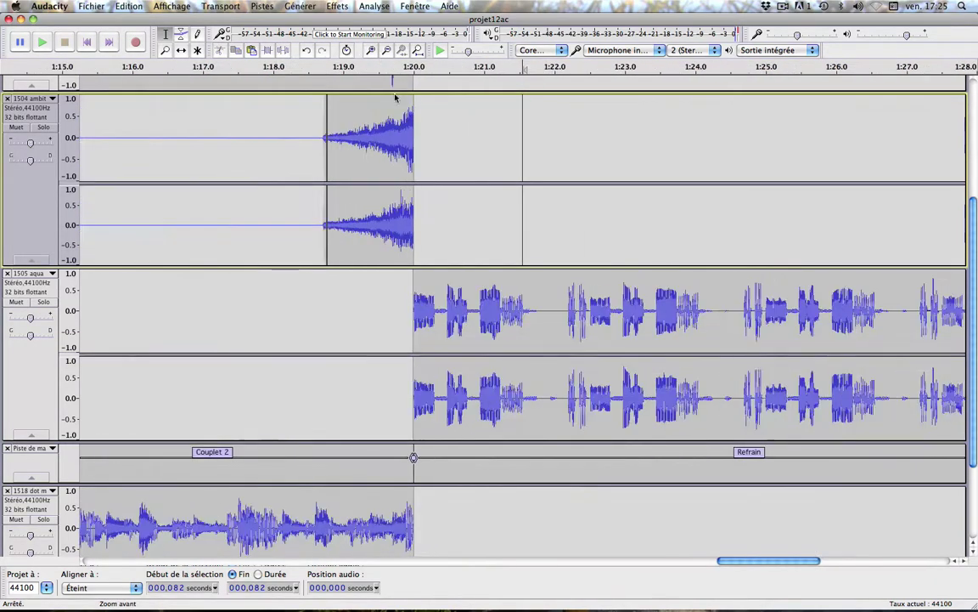
{"action": "left_click", "coordinate": [414, 193]}
{"action": "key", "text": "super+v"}
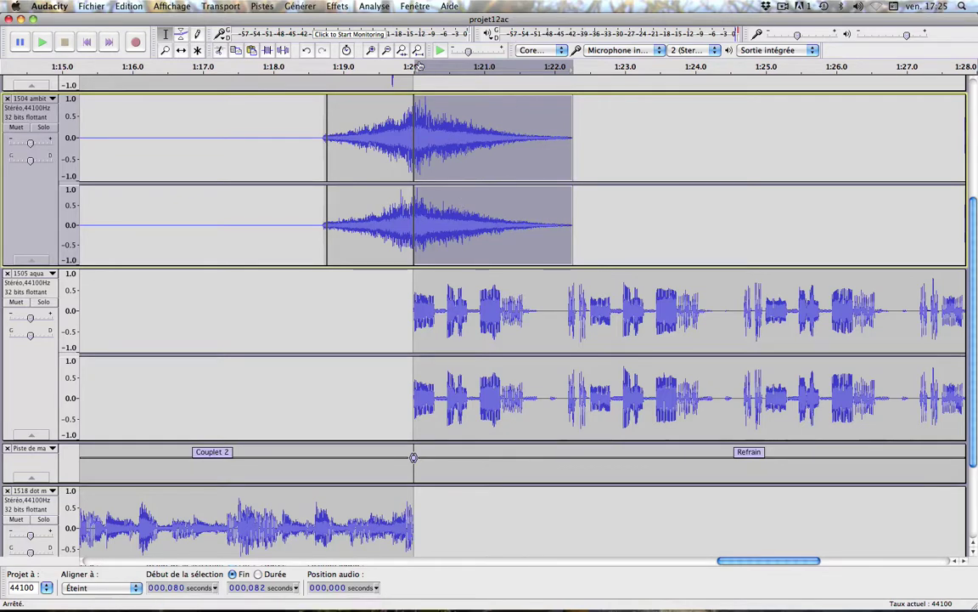
Reverse the pasted 1504 ambit clip and shift it about 0.1 s later, leaving a small gap after 1:20.
{"action": "left_click", "coordinate": [338, 7]}
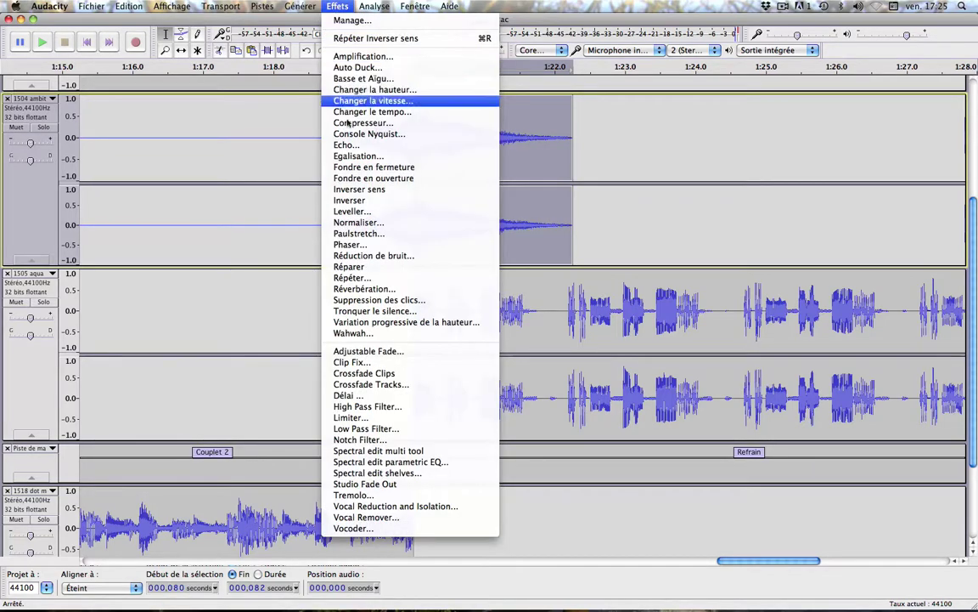
{"action": "left_click", "coordinate": [361, 189]}
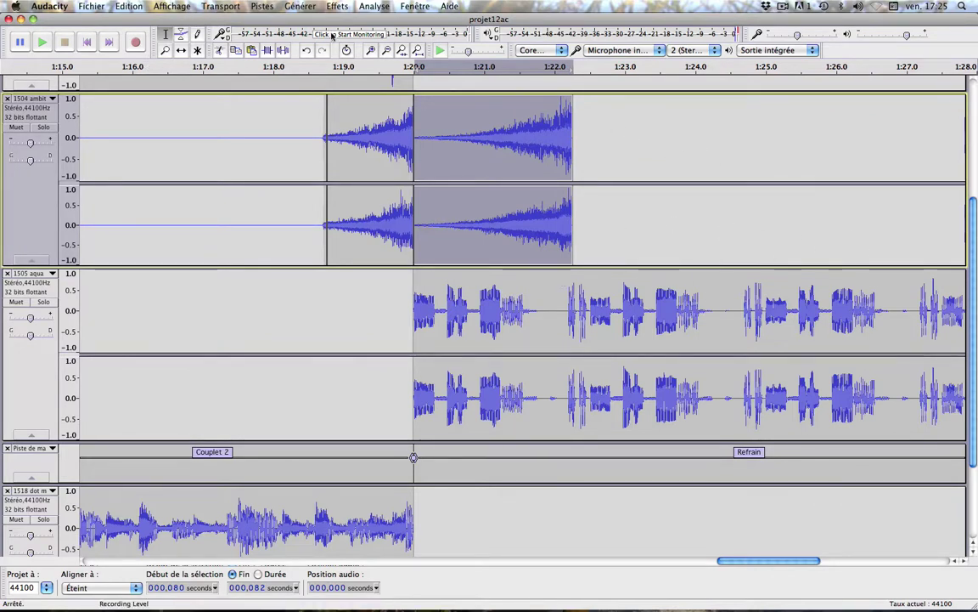
{"action": "left_click", "coordinate": [180, 51]}
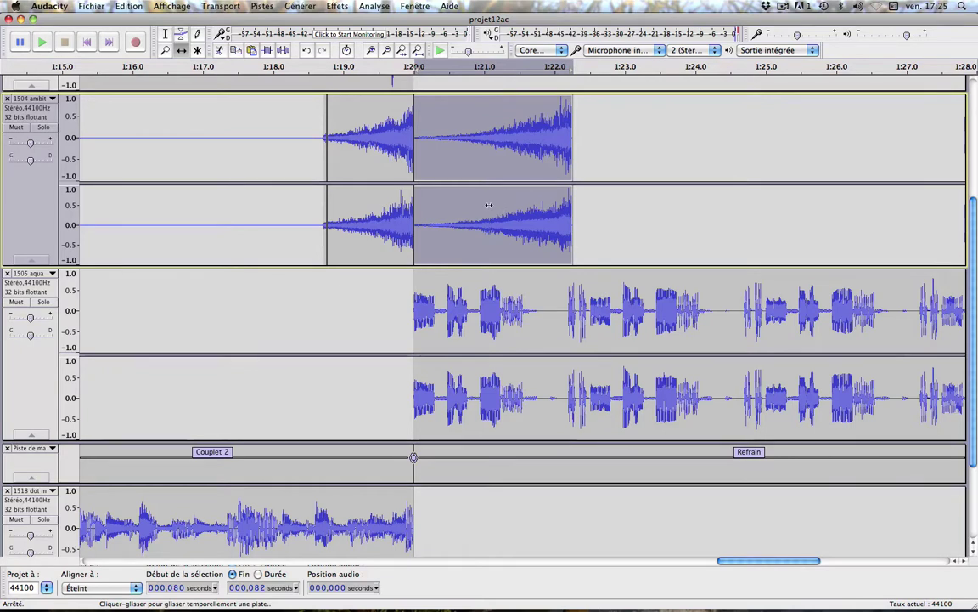
{"action": "left_click_drag", "start_coordinate": [501, 210], "coordinate": [495, 231]}
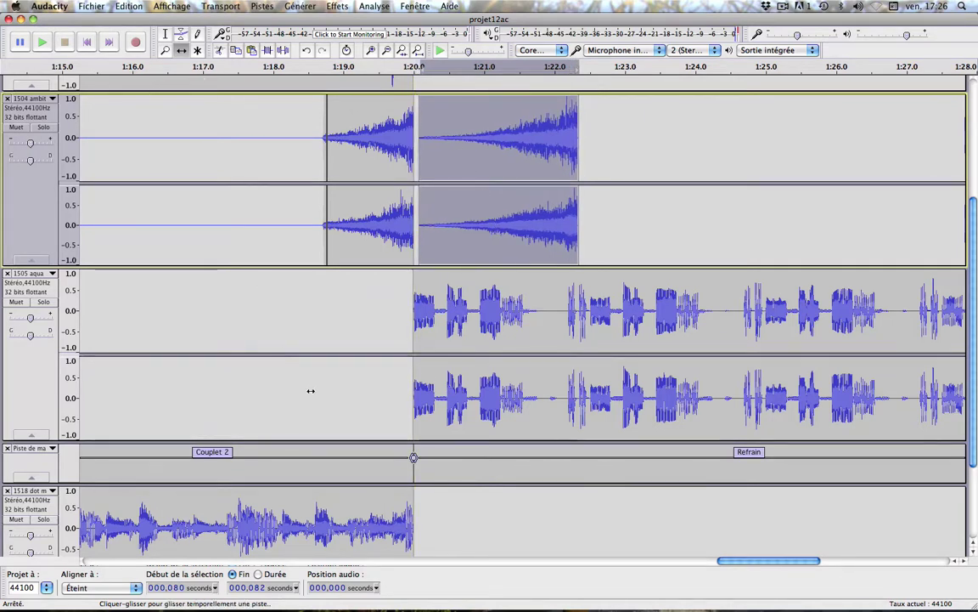
Listen to the reversed clip in context, starting playback at about 1:18.
{"action": "left_click", "coordinate": [166, 36]}
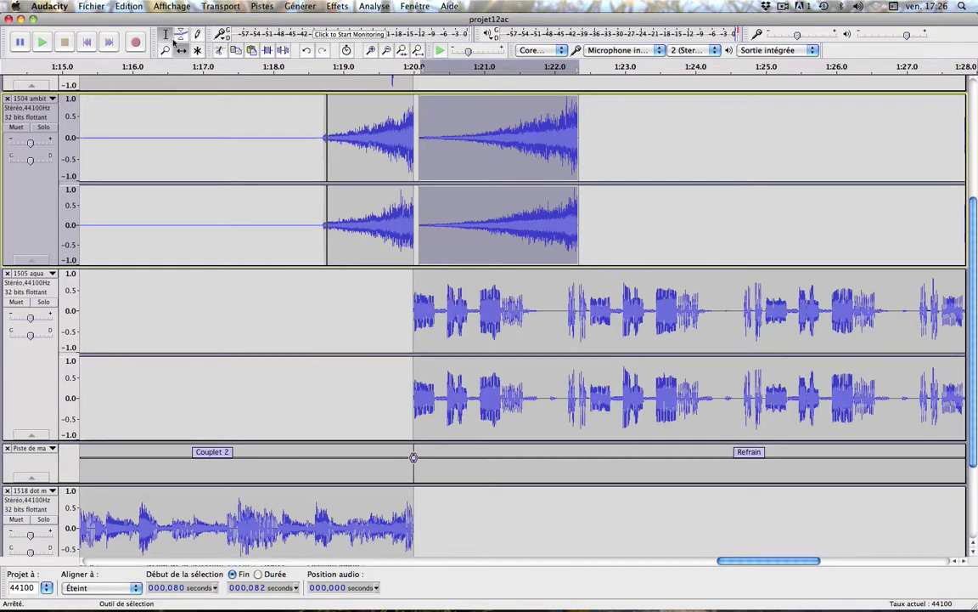
{"action": "left_click", "coordinate": [298, 318]}
{"action": "key", "text": "space"}
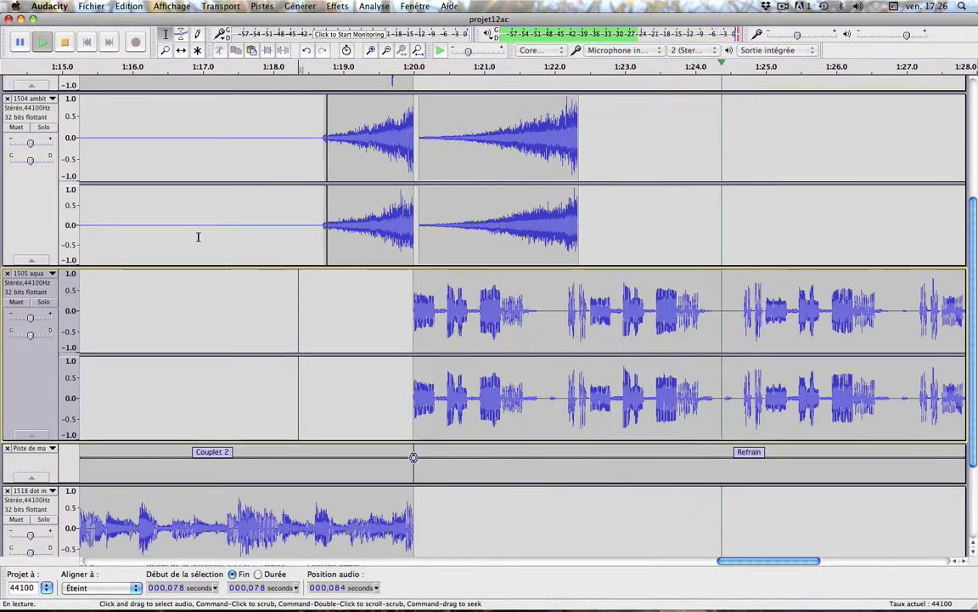
{"action": "key", "text": "space"}
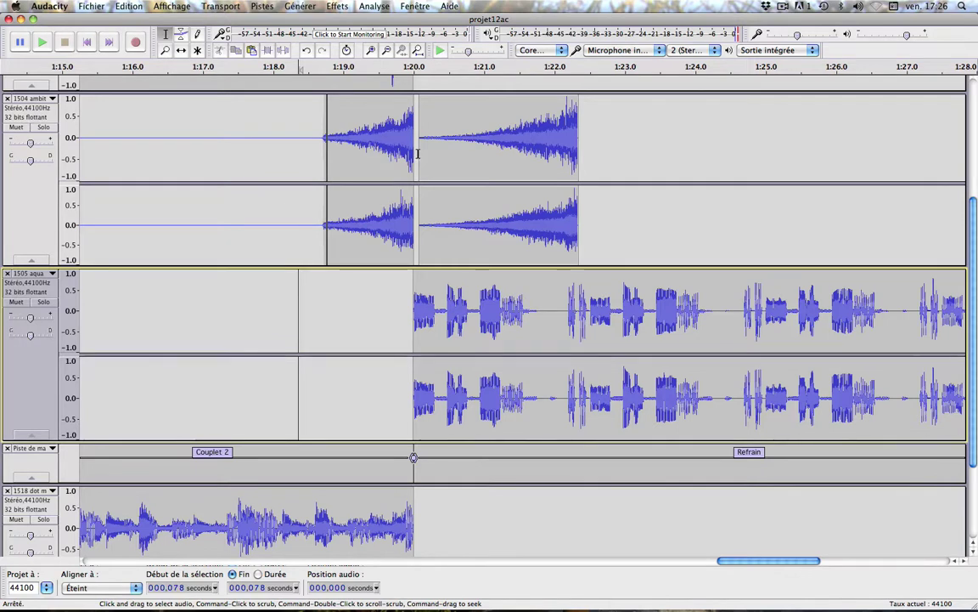
Slide the reversed 1504 ambit clip later in time so that it ends at 1:25.
{"action": "left_click_drag", "start_coordinate": [418, 154], "coordinate": [579, 160]}
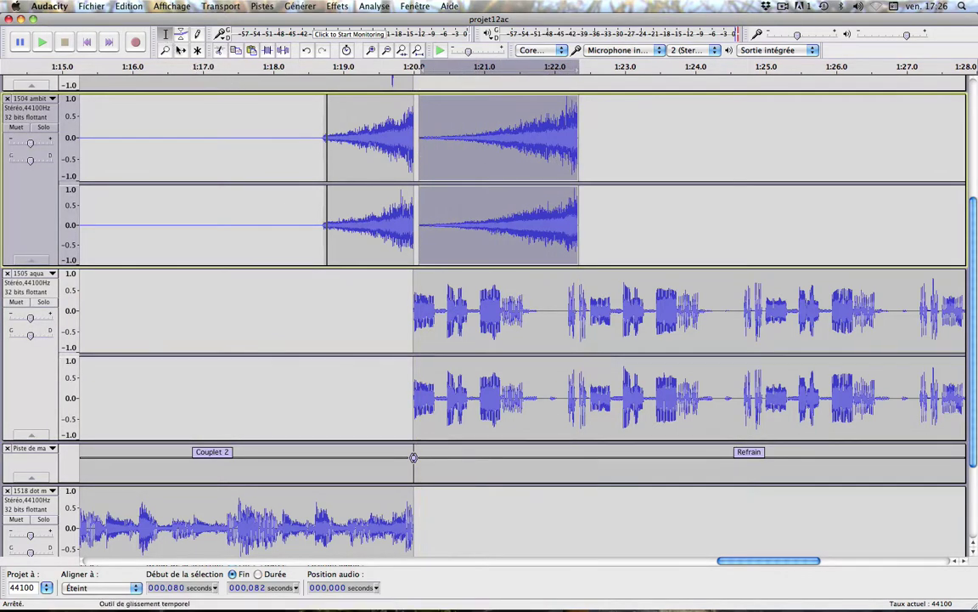
{"action": "left_click", "coordinate": [181, 50]}
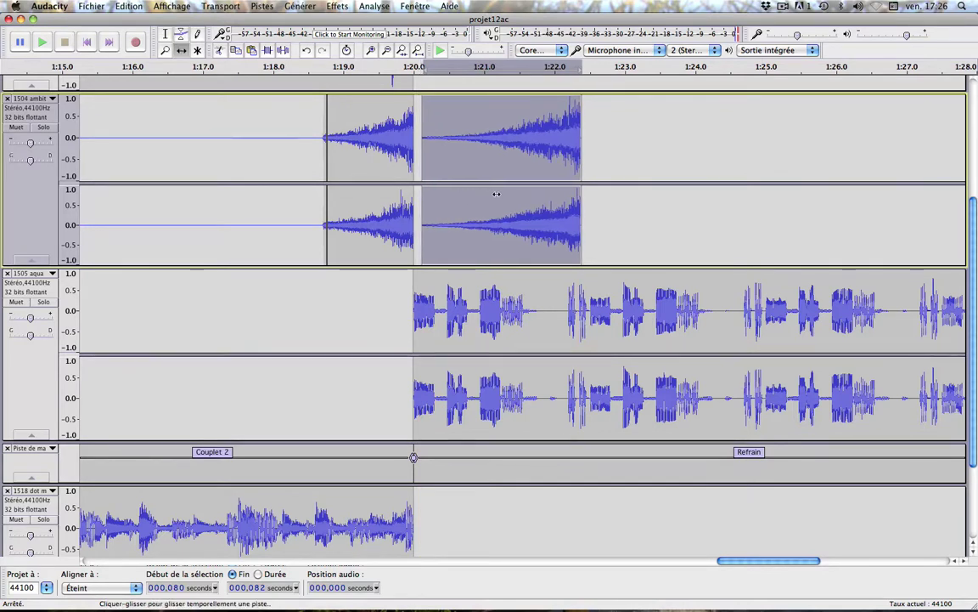
{"action": "left_click_drag", "start_coordinate": [501, 204], "coordinate": [667, 220]}
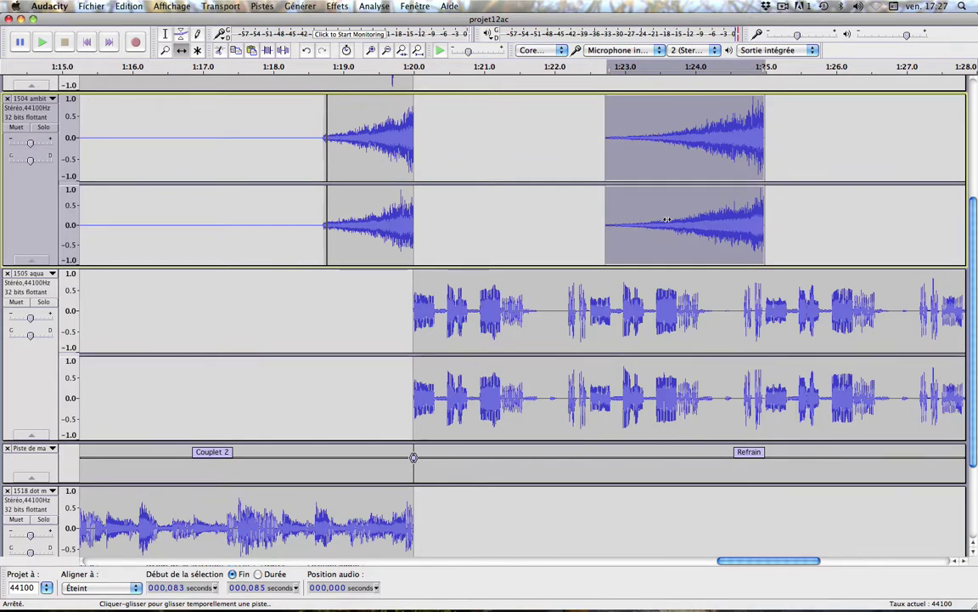
{"action": "left_click_drag", "start_coordinate": [668, 220], "coordinate": [668, 220]}
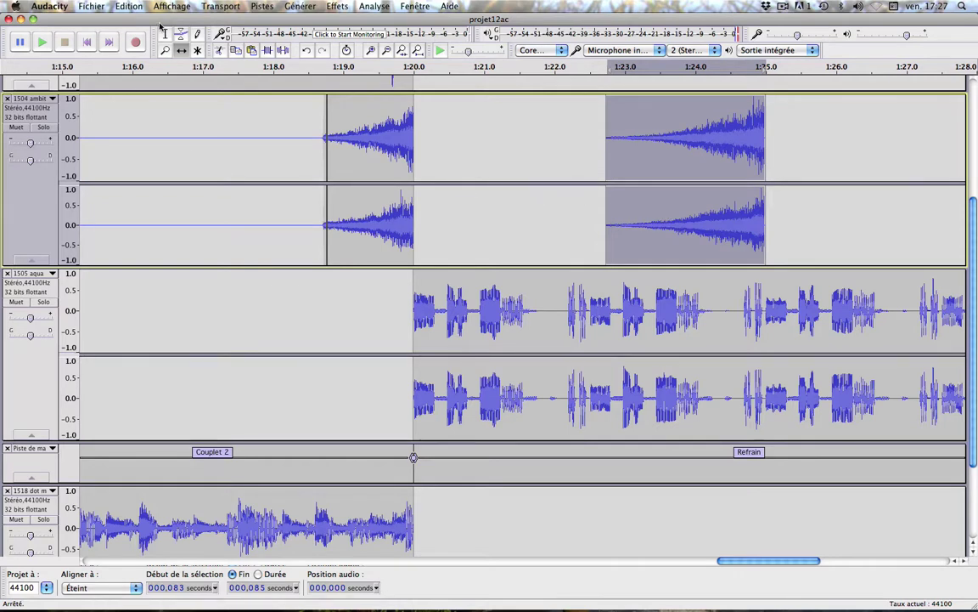
Play the passage from about 1:18 to 1:26 twice to check the moved clip's timing.
{"action": "left_click", "coordinate": [301, 310]}
{"action": "key", "text": "space"}
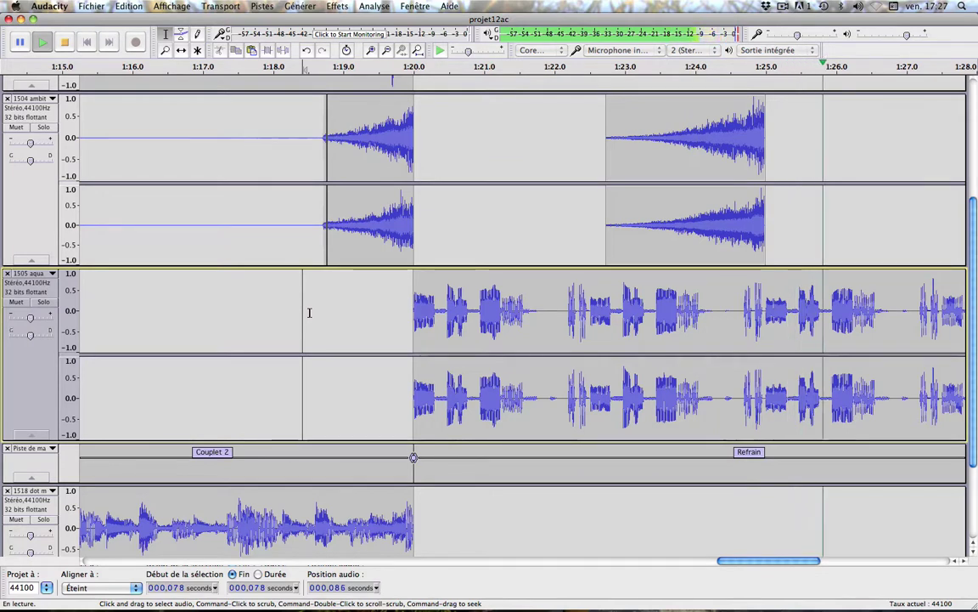
{"action": "key", "text": "space"}
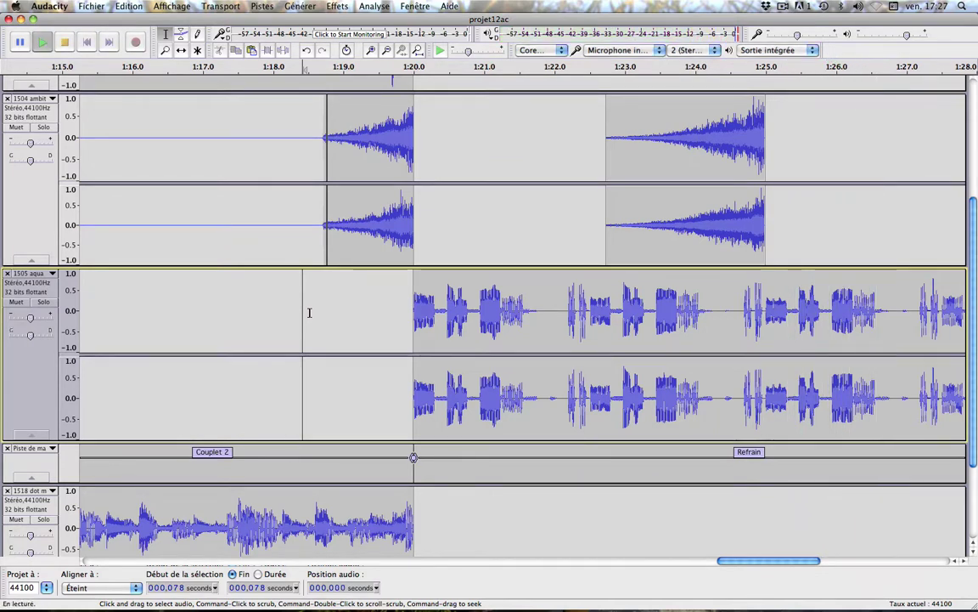
{"action": "key", "text": "space"}
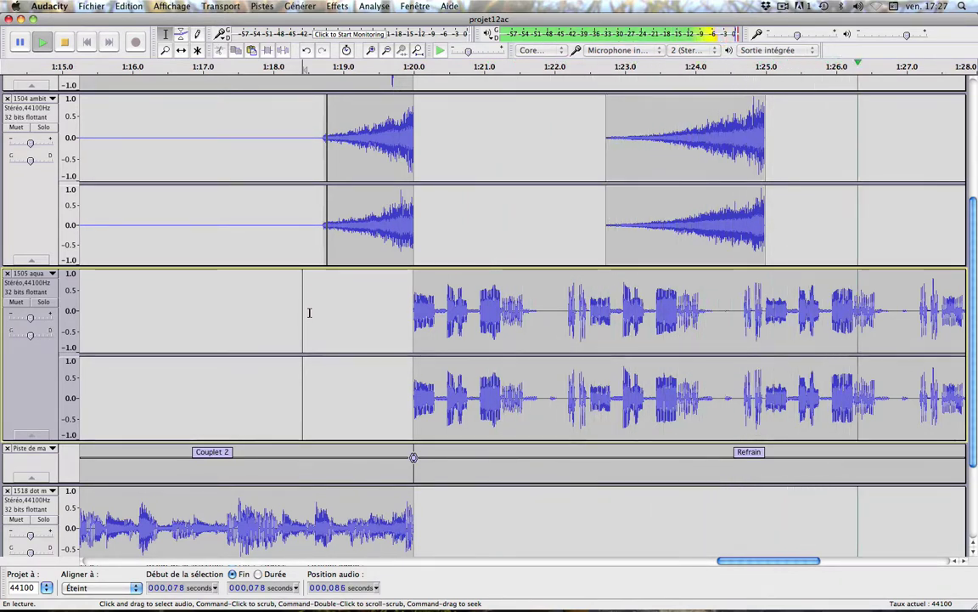
{"action": "key", "text": "space"}
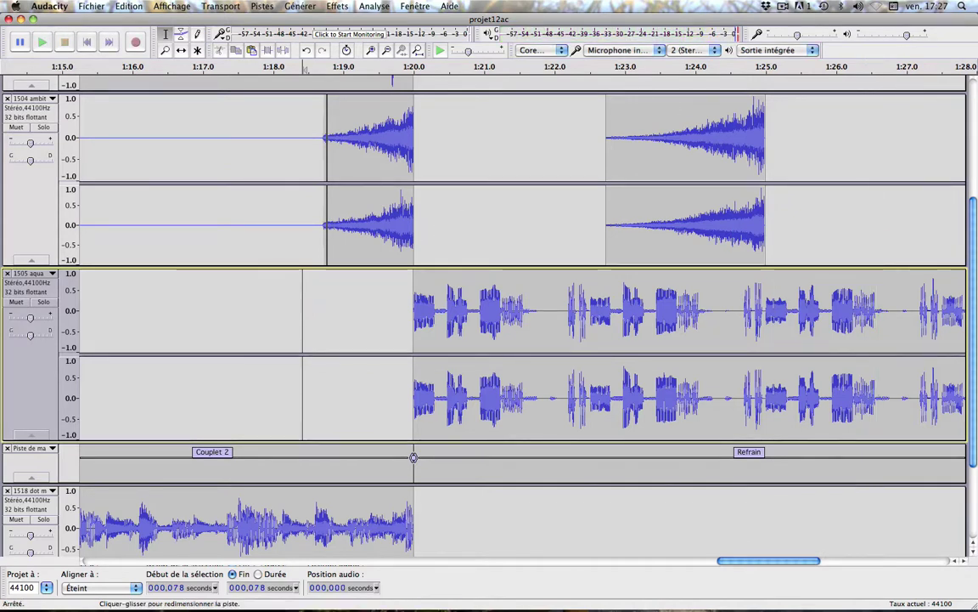
Copy the reversed 1504 ambit clip that ends at 1:25 and paste it on the same track at about 1:26.5.
{"action": "left_click", "coordinate": [768, 305]}
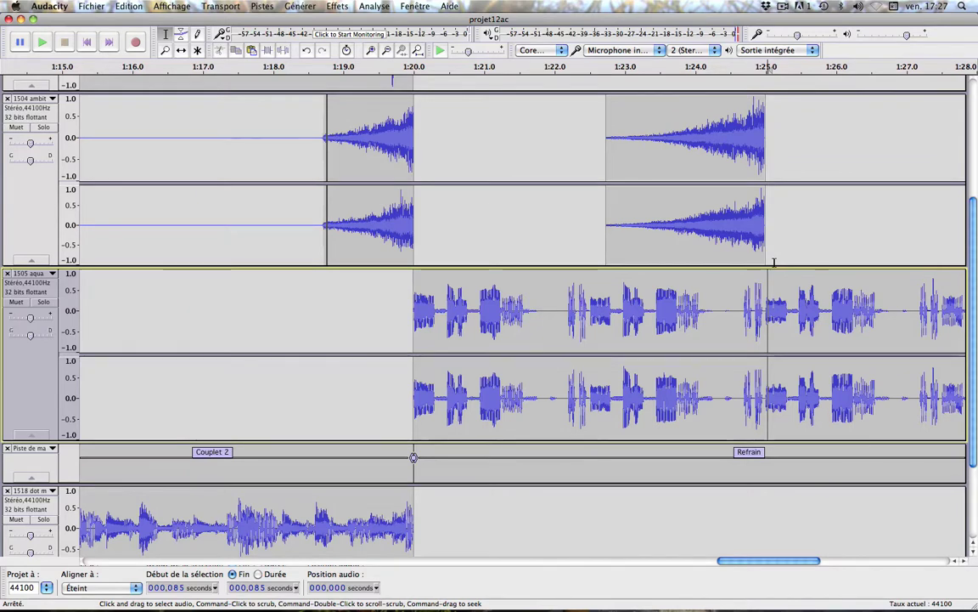
{"action": "left_click", "coordinate": [389, 53]}
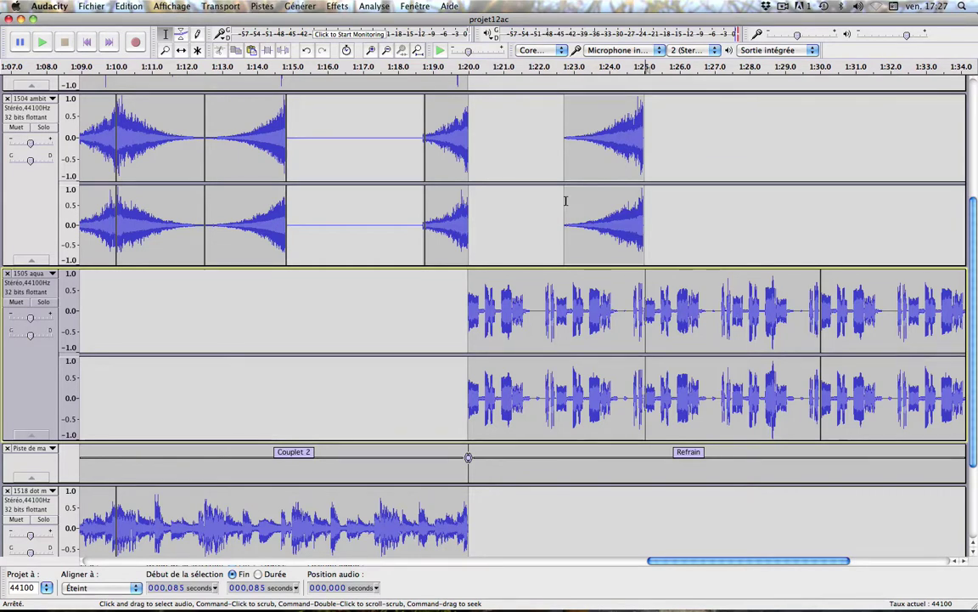
{"action": "left_click_drag", "start_coordinate": [566, 201], "coordinate": [642, 195]}
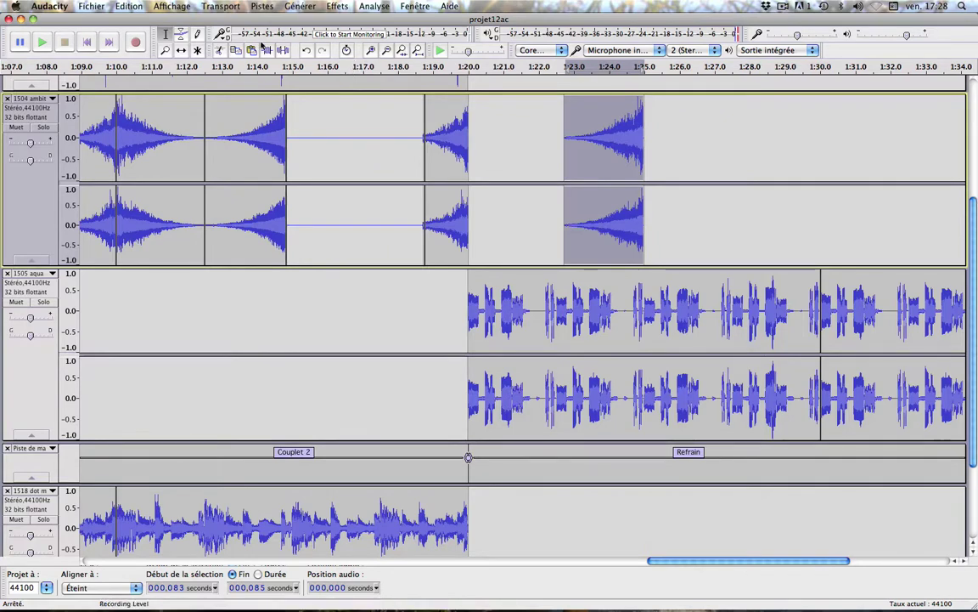
{"action": "left_click", "coordinate": [698, 205]}
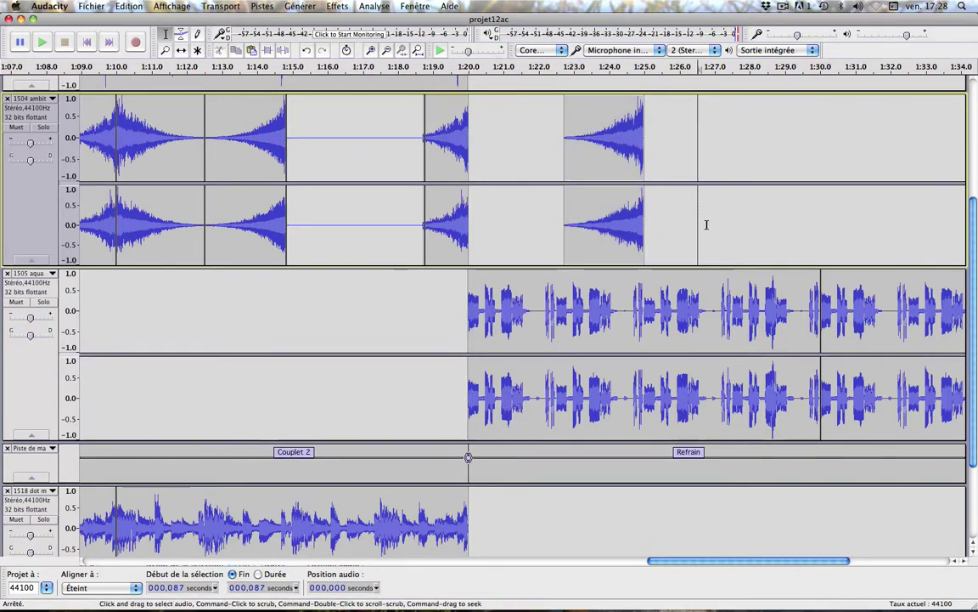
{"action": "left_click", "coordinate": [251, 52]}
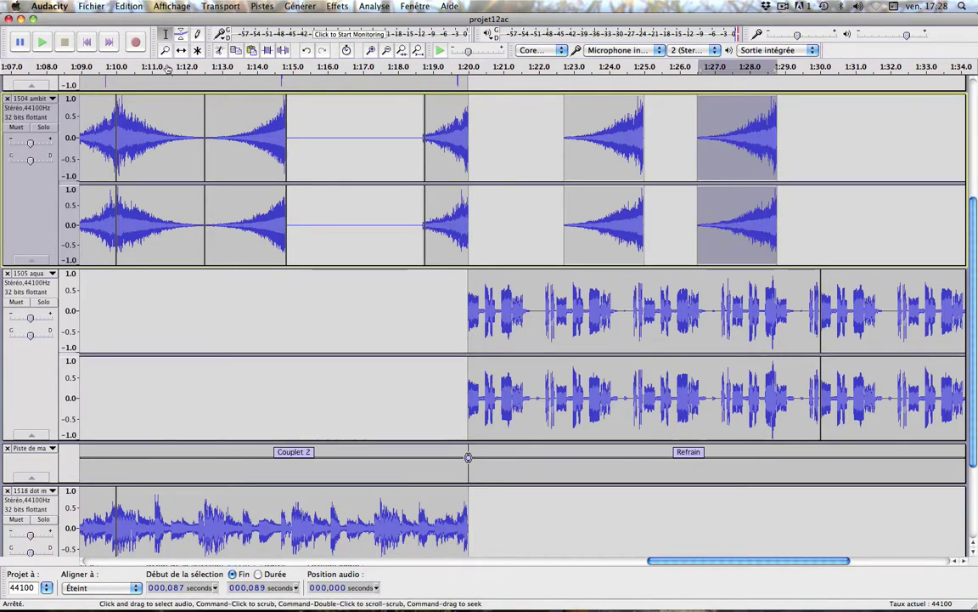
Slide the pasted 1504 ambit clip later in time so that it ends at 1:30.
{"action": "key", "text": "F5"}
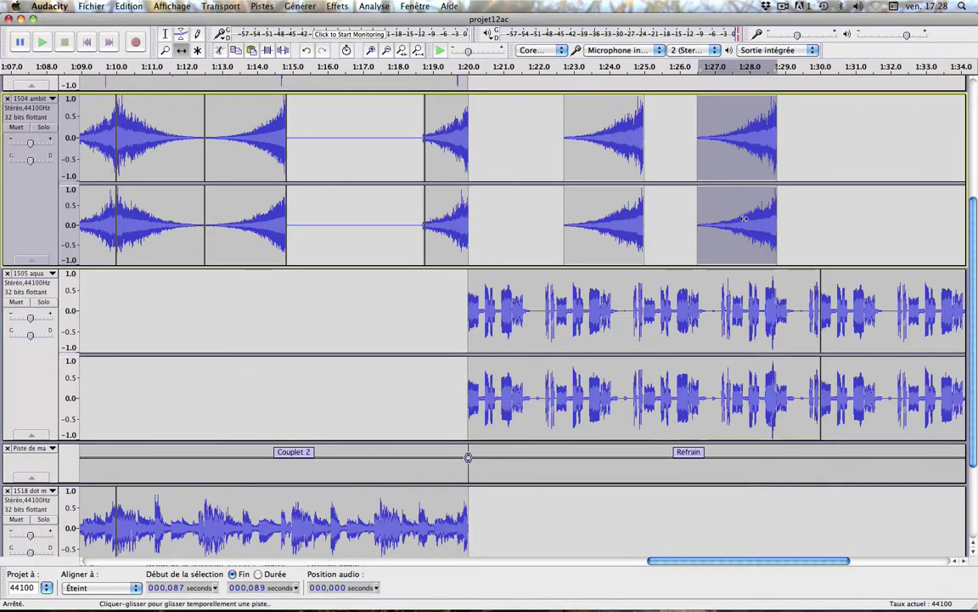
{"action": "left_click_drag", "start_coordinate": [735, 207], "coordinate": [778, 214]}
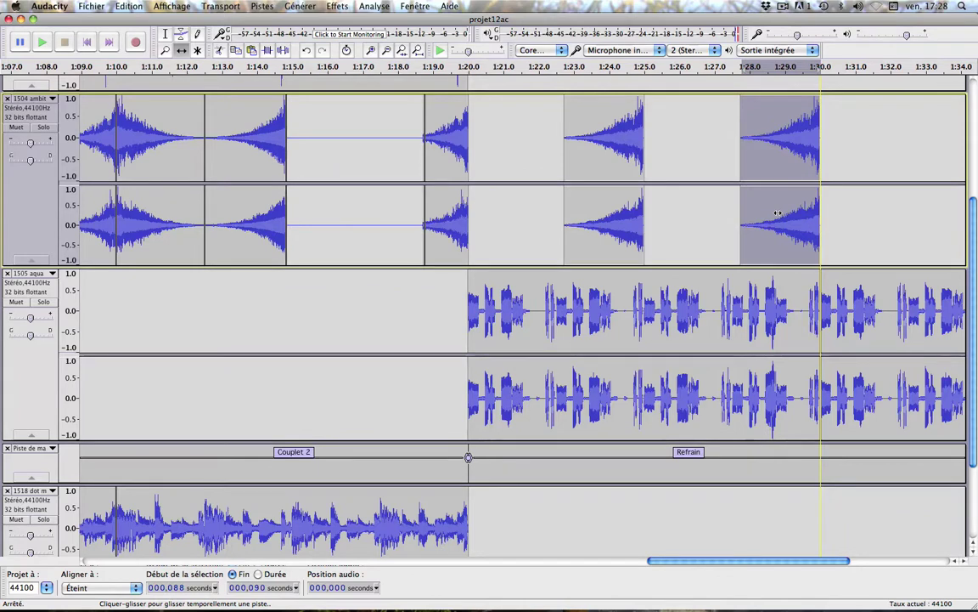
{"action": "left_click_drag", "start_coordinate": [778, 213], "coordinate": [789, 201]}
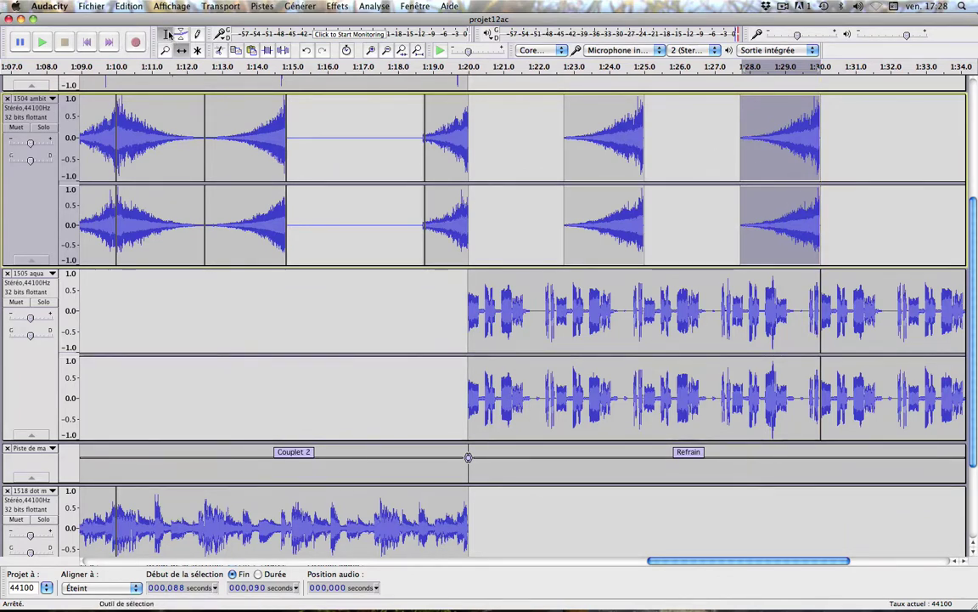
Copy the 1504 ambit track from 1:20 to 1:30, including the silent gaps, and paste it at 1:30.
{"action": "left_click_drag", "start_coordinate": [802, 560], "coordinate": [860, 561]}
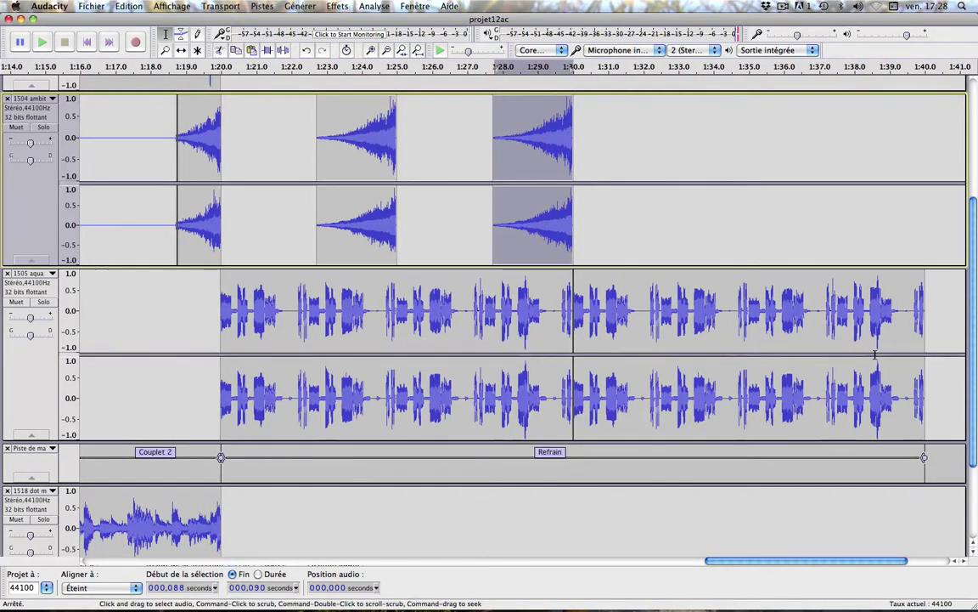
{"action": "left_click", "coordinate": [606, 207]}
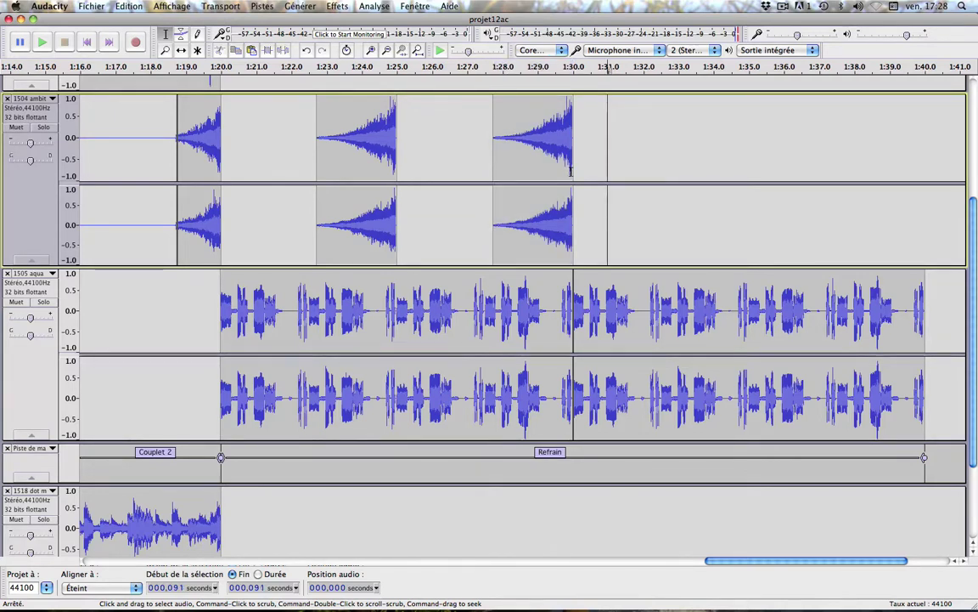
{"action": "left_click", "coordinate": [572, 172]}
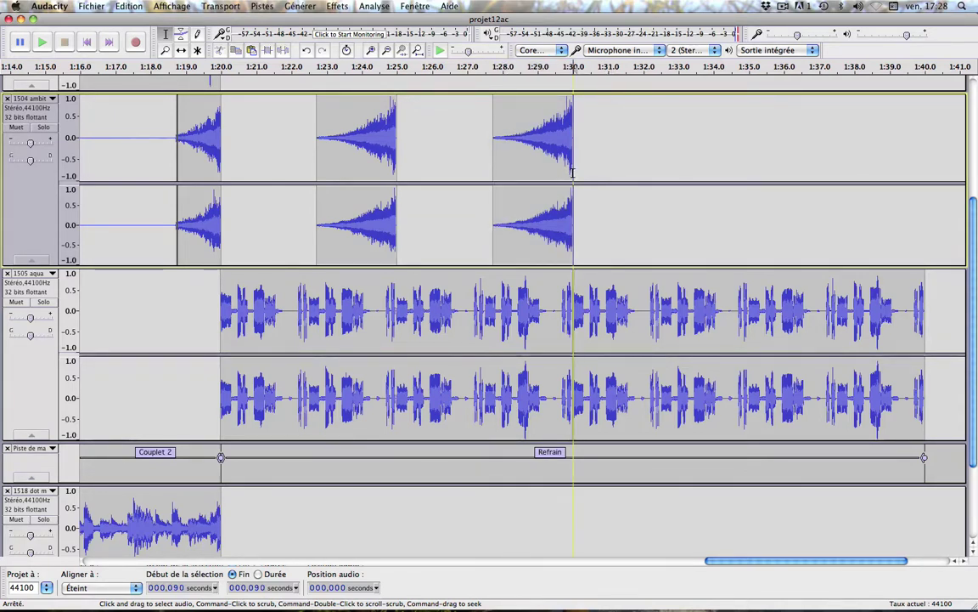
{"action": "mouse_move", "coordinate": [573, 173]}
{"action": "left_mouse_down"}
{"action": "mouse_move", "coordinate": [217, 172]}
{"action": "mouse_move", "coordinate": [225, 175]}
{"action": "left_mouse_up"}
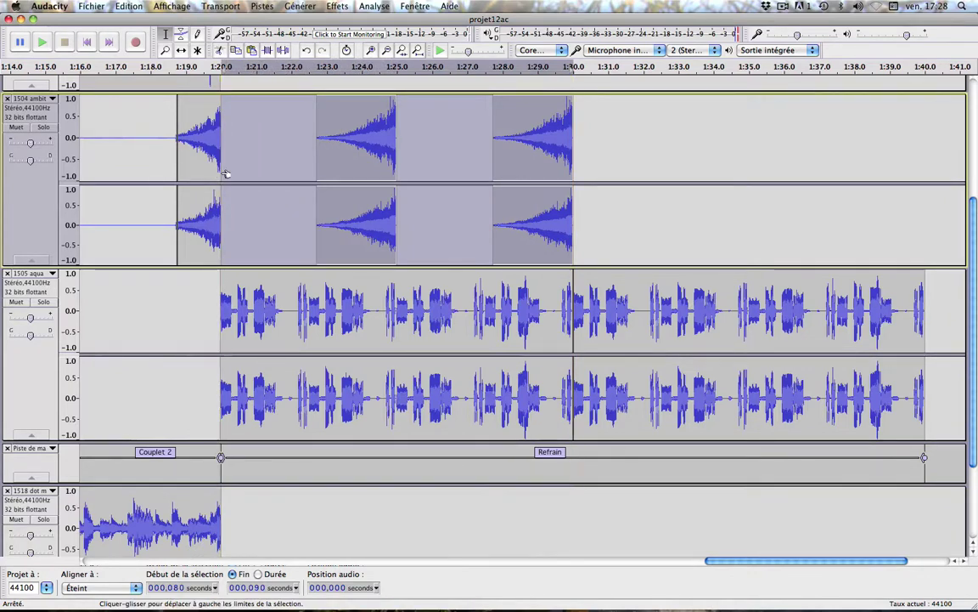
{"action": "left_click", "coordinate": [237, 50]}
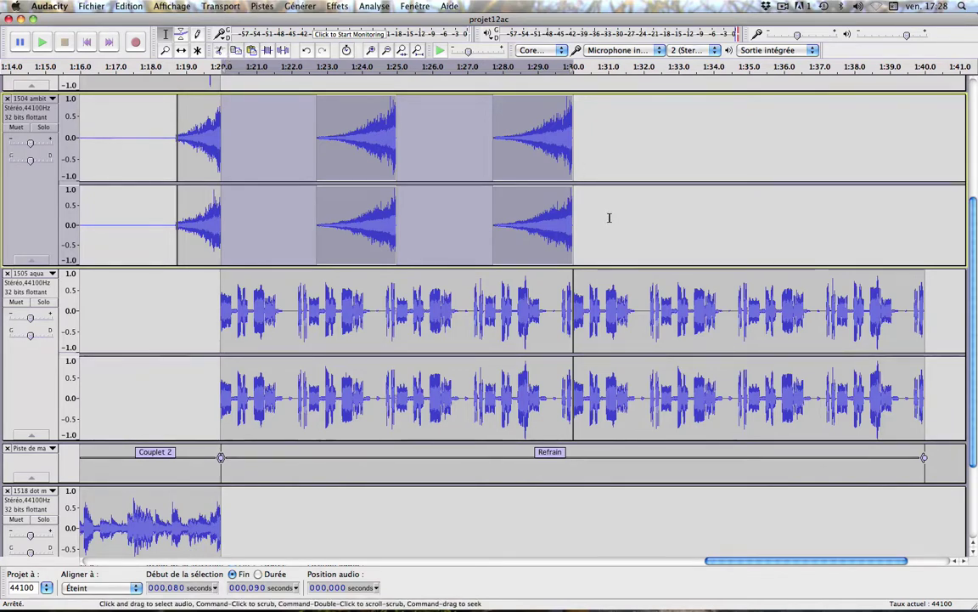
{"action": "key", "text": "Right"}
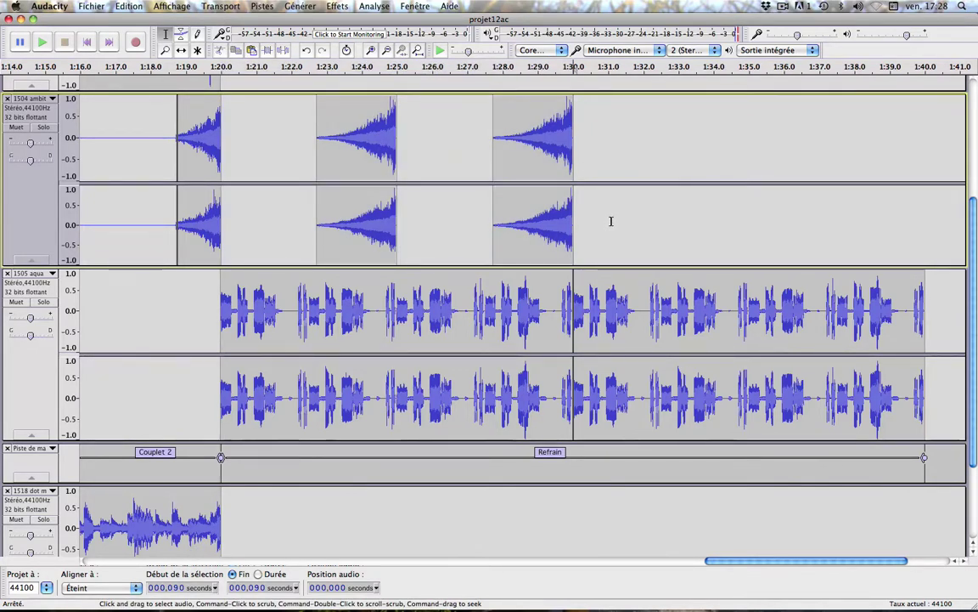
{"action": "left_click", "coordinate": [252, 50]}
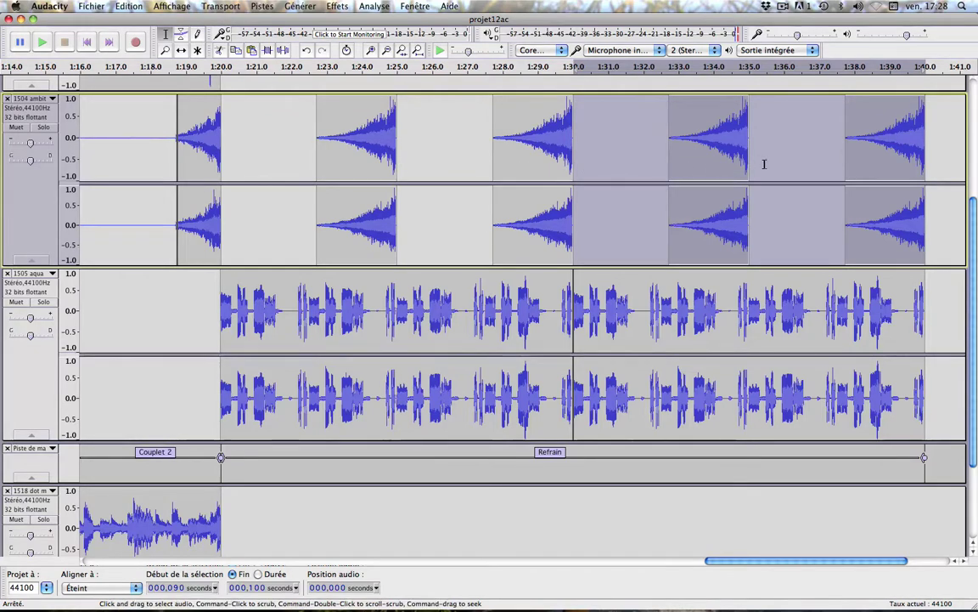
Play the Refrain from about 1:18 to check the repeated reversed clips against the 1505 aqua track.
{"action": "left_click", "coordinate": [936, 173]}
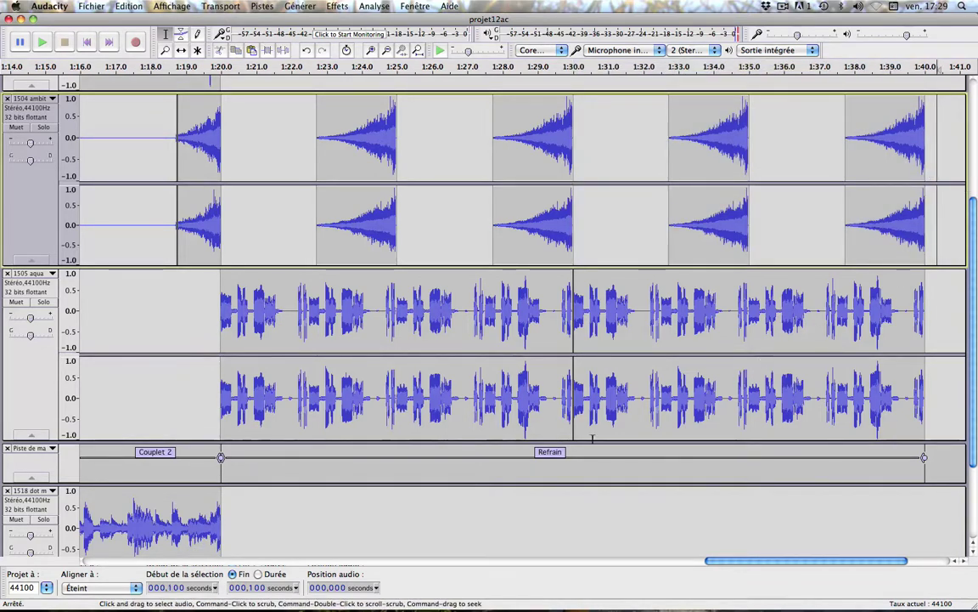
{"action": "left_click", "coordinate": [168, 307]}
{"action": "key", "text": "space"}
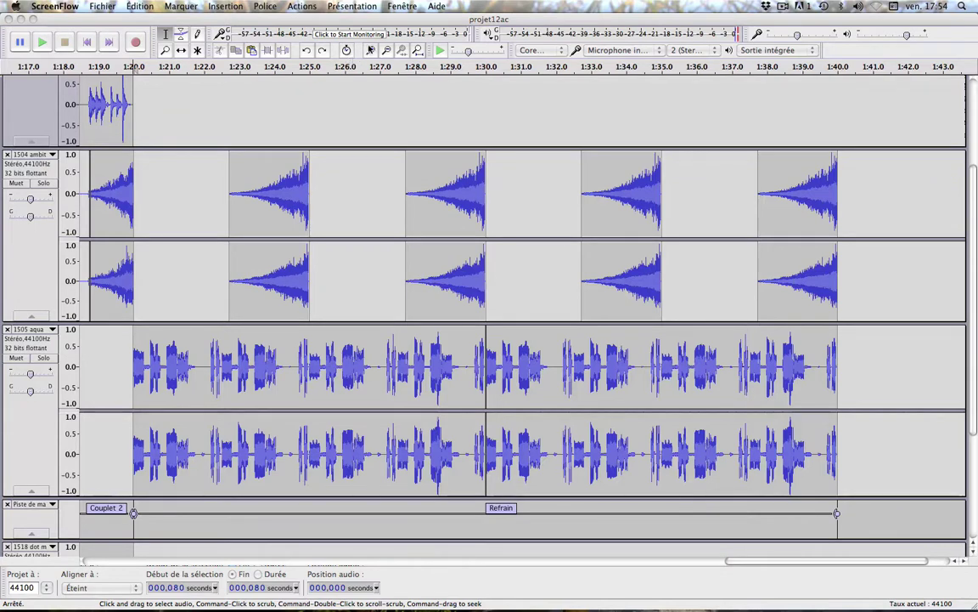
Copy the 1:00 to 1:20 passage of the 1005 Barric, 1311 Down and 1409 City tracks and paste it at 1:20.
{"action": "left_click", "coordinate": [351, 51]}
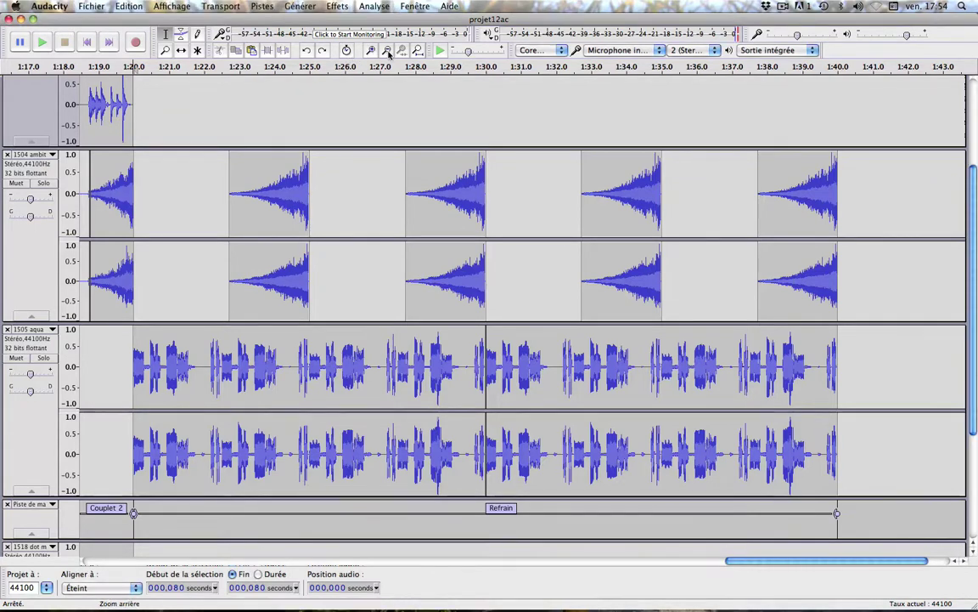
{"action": "left_click", "coordinate": [387, 51]}
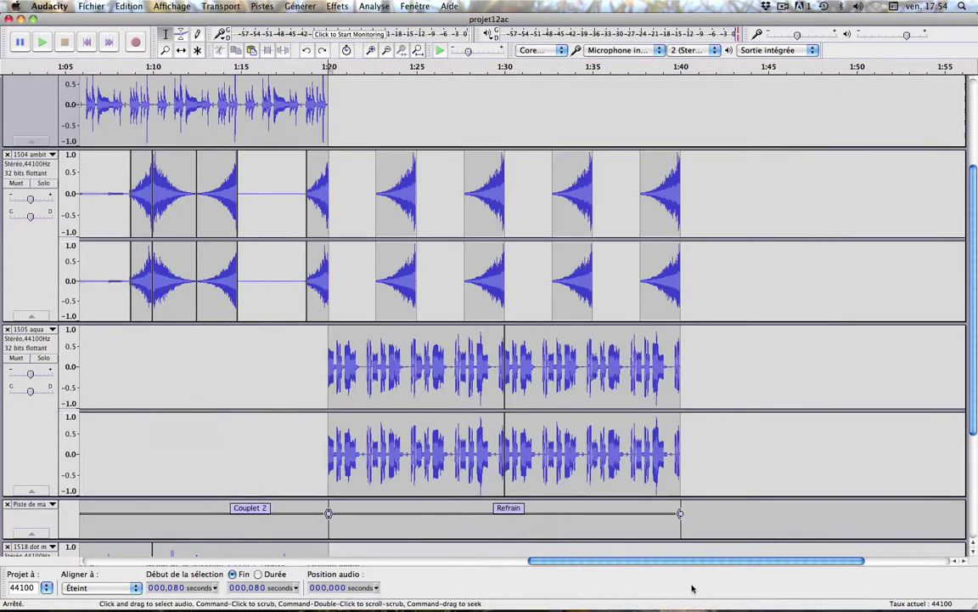
{"action": "left_click_drag", "start_coordinate": [677, 562], "coordinate": [577, 549]}
{"action": "scroll", "coordinate": [577, 549], "scroll_direction": "right", "scroll_amount": 3}
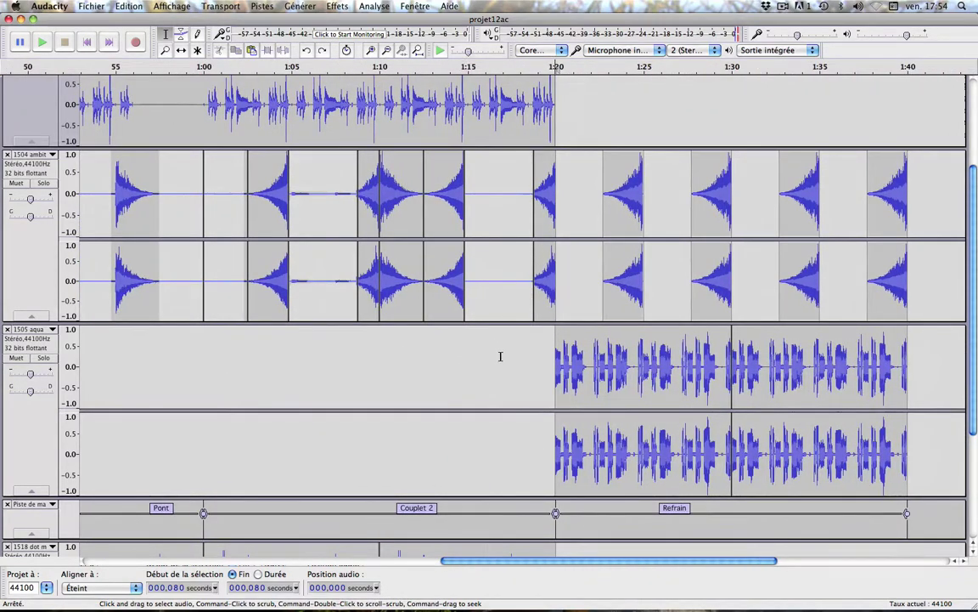
{"action": "scroll", "coordinate": [491, 331], "scroll_direction": "up", "scroll_amount": 5}
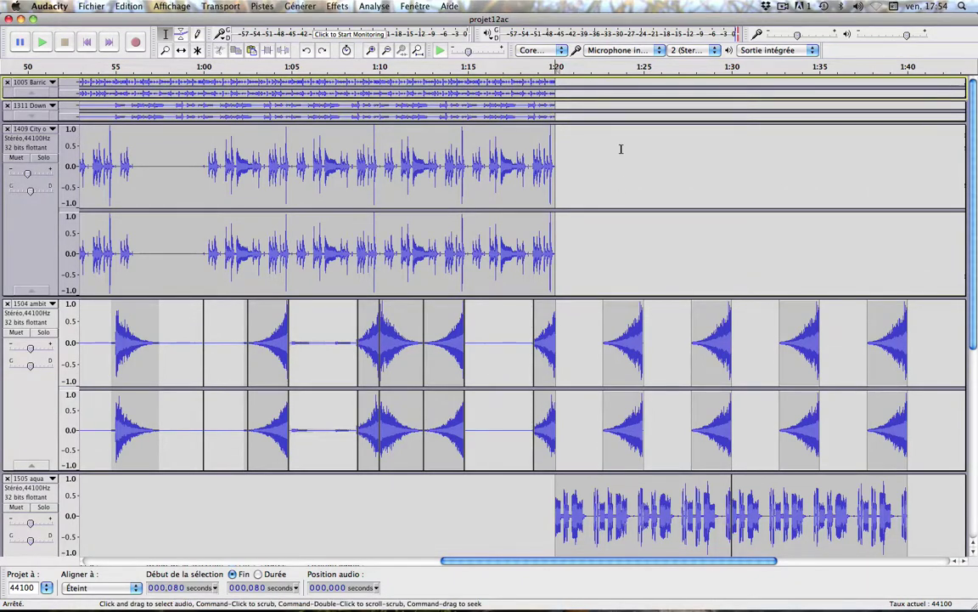
{"action": "left_click", "coordinate": [659, 176]}
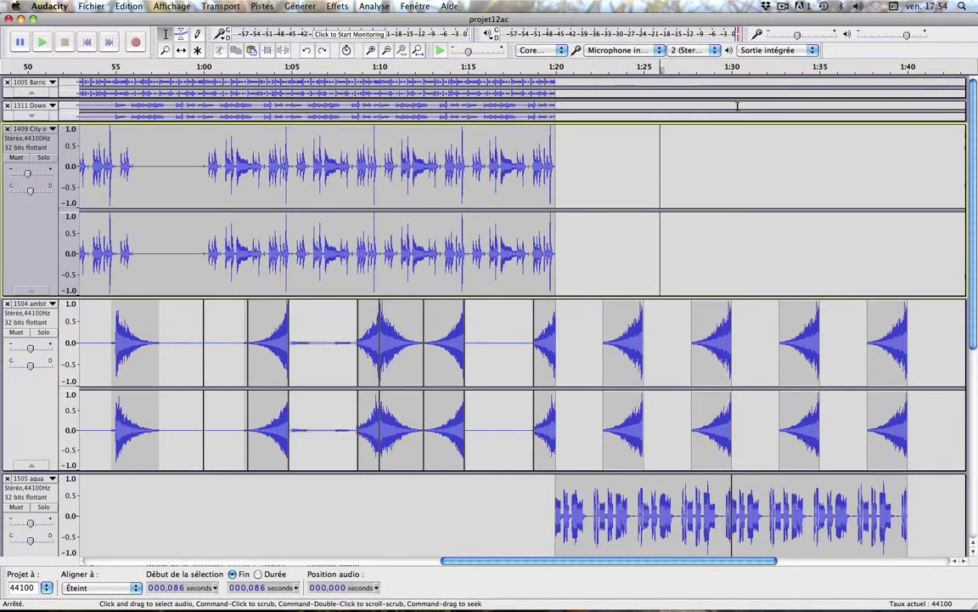
{"action": "left_click", "coordinate": [581, 372]}
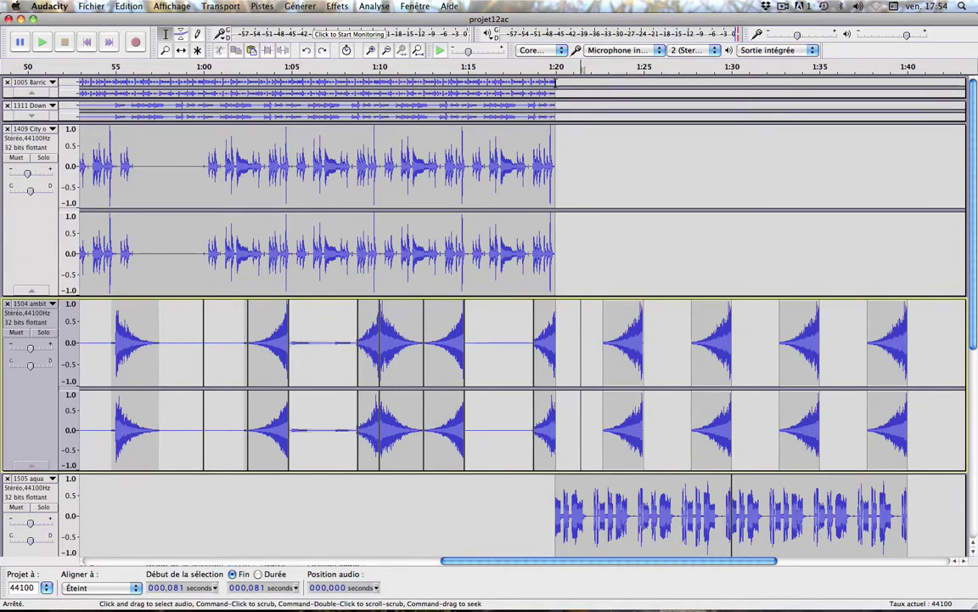
{"action": "left_click_drag", "start_coordinate": [554, 187], "coordinate": [204, 190]}
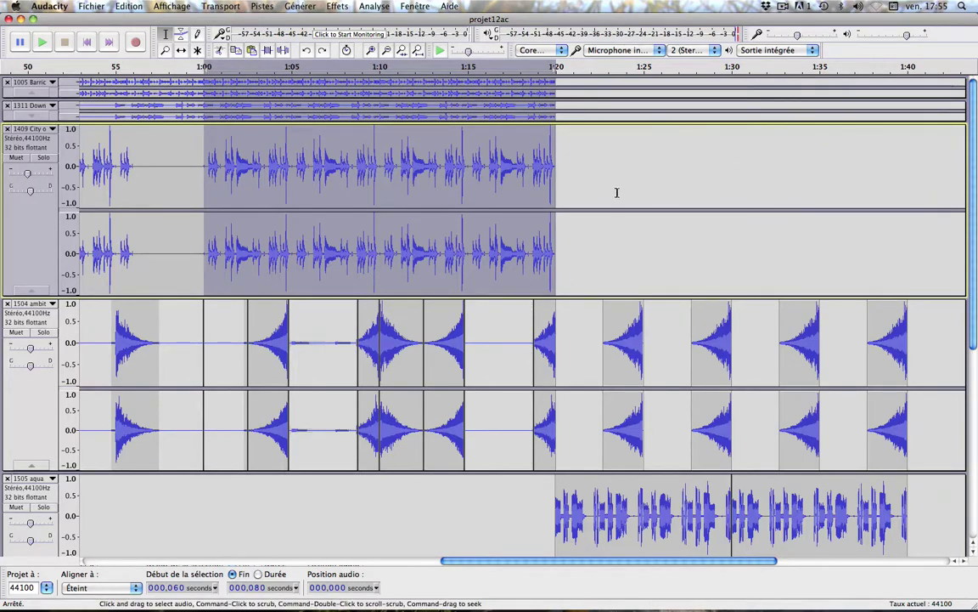
{"action": "key", "text": "Right"}
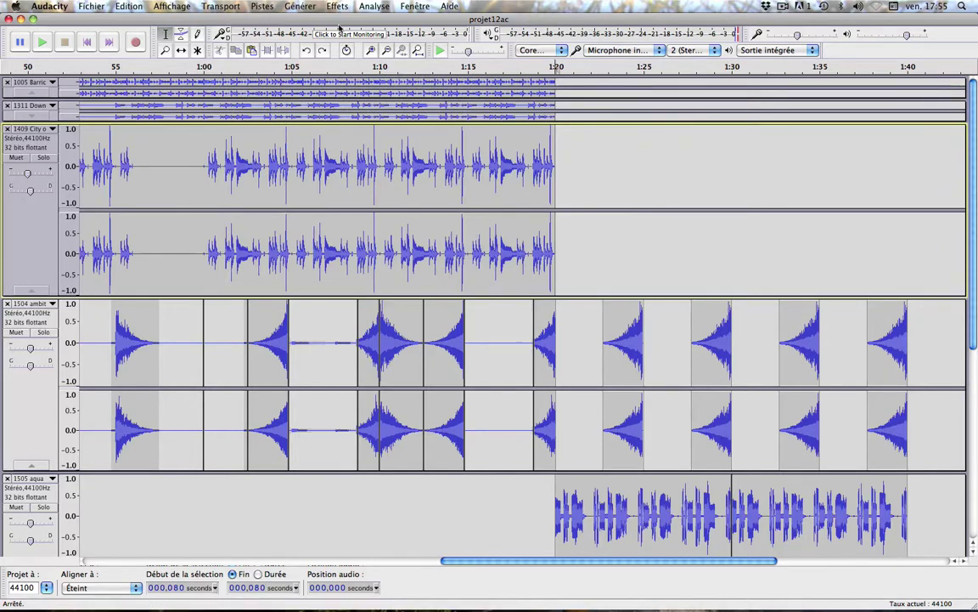
{"action": "left_click", "coordinate": [251, 51]}
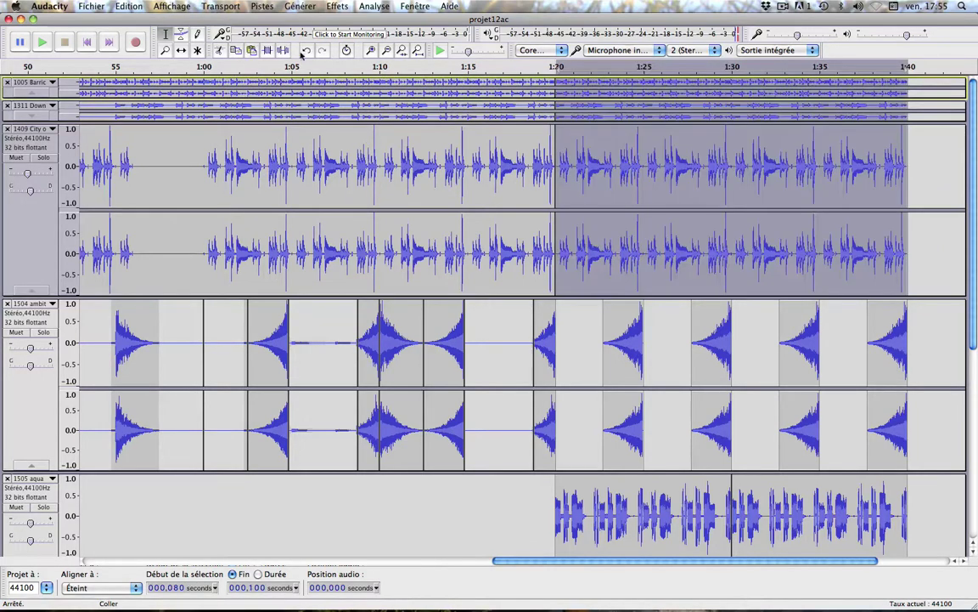
Play the song from about 1:18 to hear the Refrain with the three extended tracks.
{"action": "left_click", "coordinate": [593, 369]}
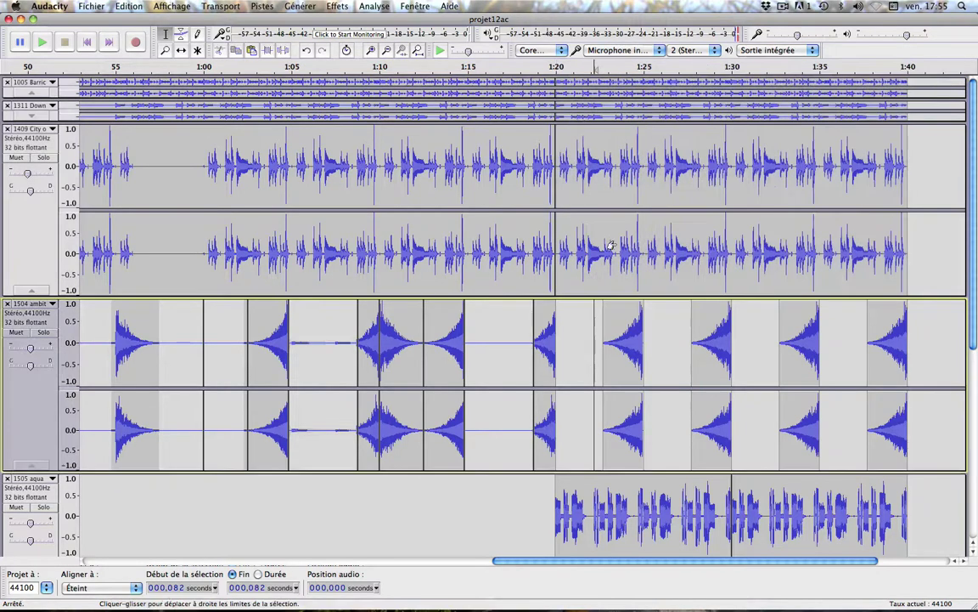
{"action": "left_click", "coordinate": [514, 489]}
{"action": "scroll", "coordinate": [491, 422], "scroll_direction": "down", "scroll_amount": 3}
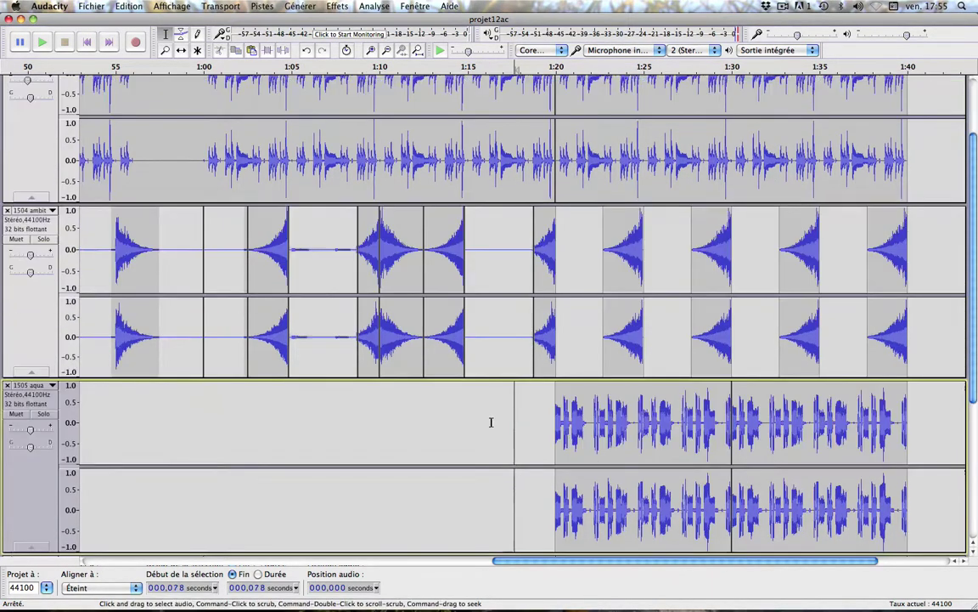
{"action": "key", "text": "space"}
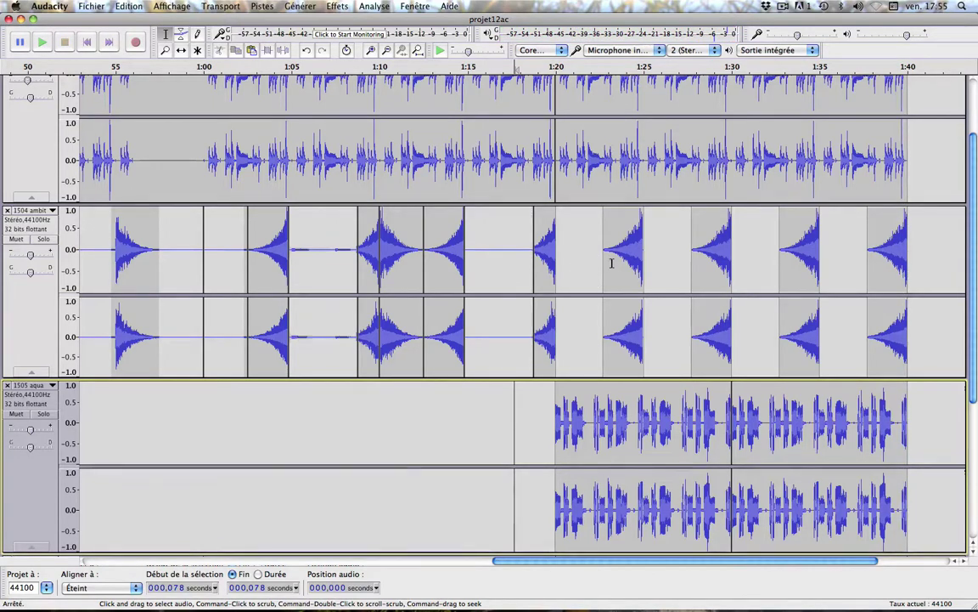
Import 1575 Time warp Synth 01.wav from the 05 synthés folder, making a copy of the file before editing.
{"action": "scroll", "coordinate": [586, 247], "scroll_direction": "down", "scroll_amount": 5}
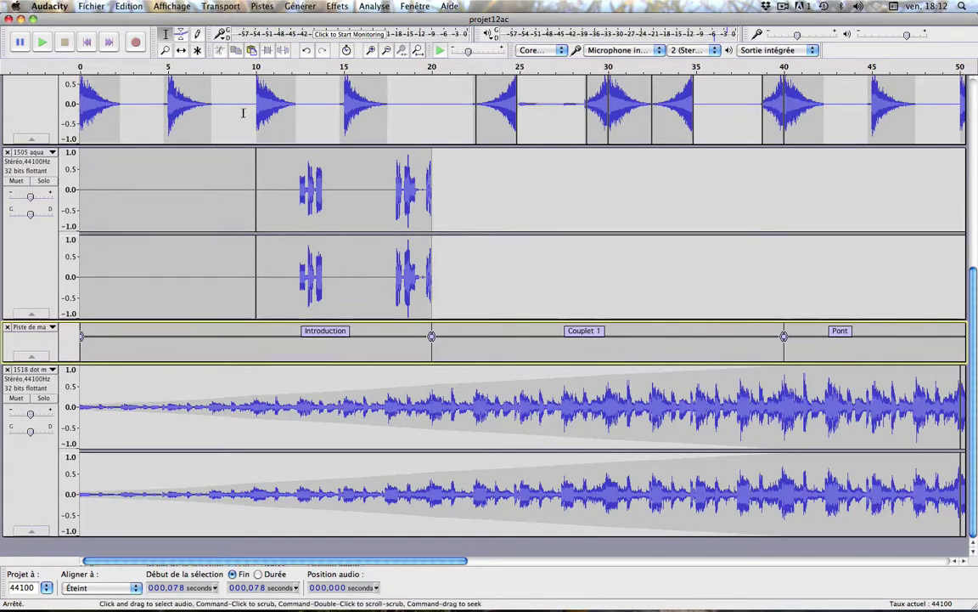
{"action": "key", "text": "Up"}
{"action": "left_click", "coordinate": [100, 6]}
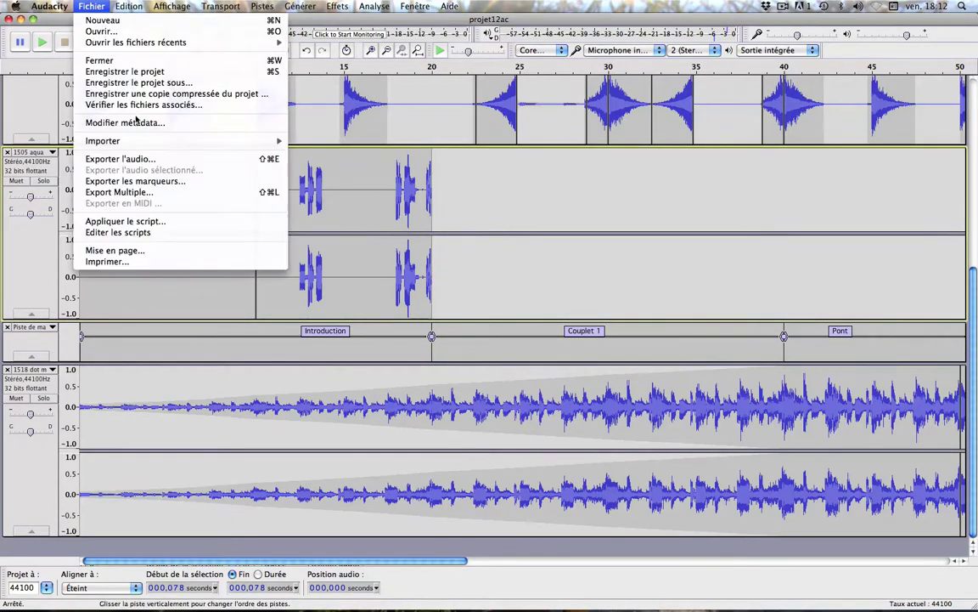
{"action": "mouse_move", "coordinate": [252, 143]}
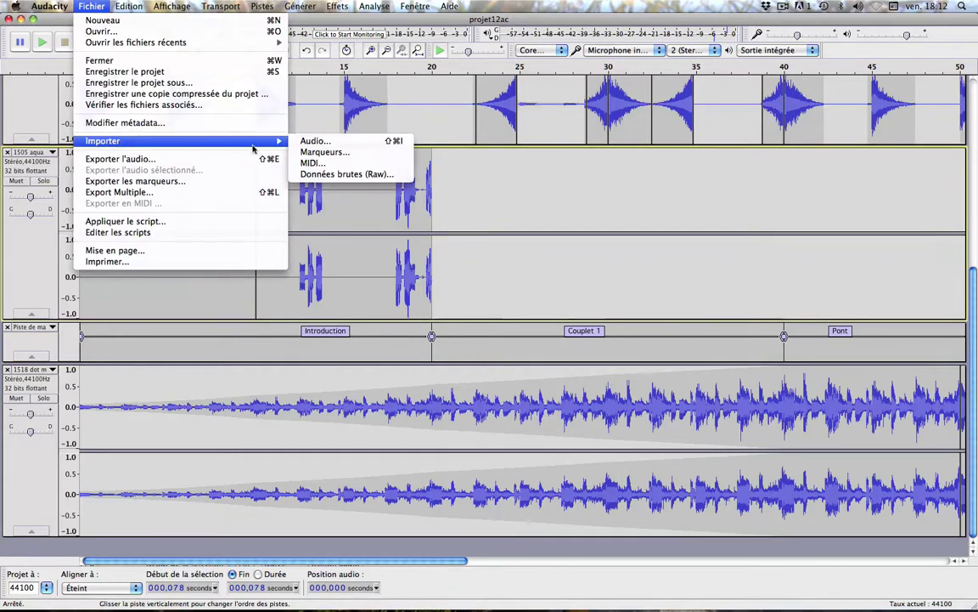
{"action": "left_click", "coordinate": [313, 141]}
{"action": "left_click", "coordinate": [574, 226]}
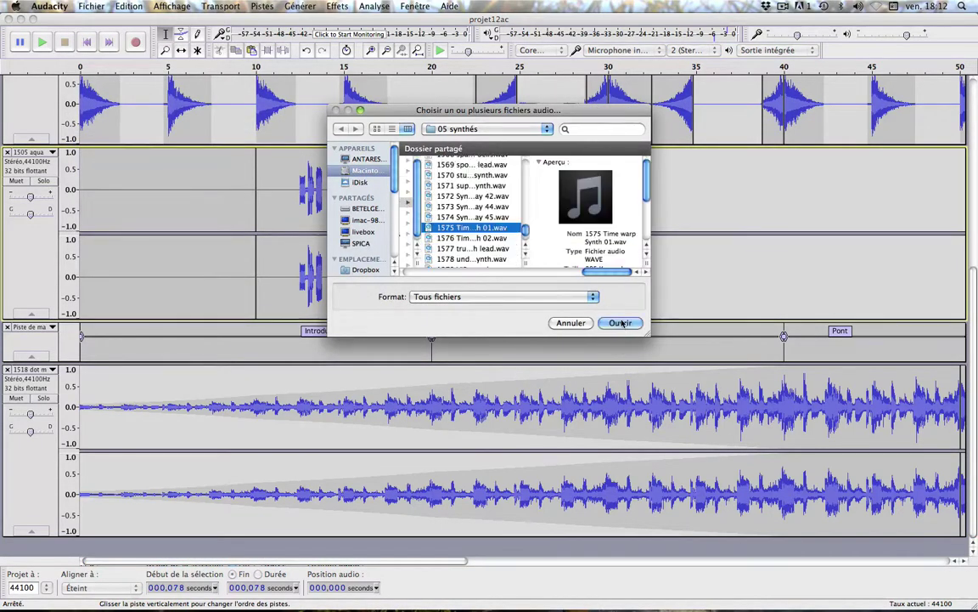
{"action": "left_click", "coordinate": [620, 323]}
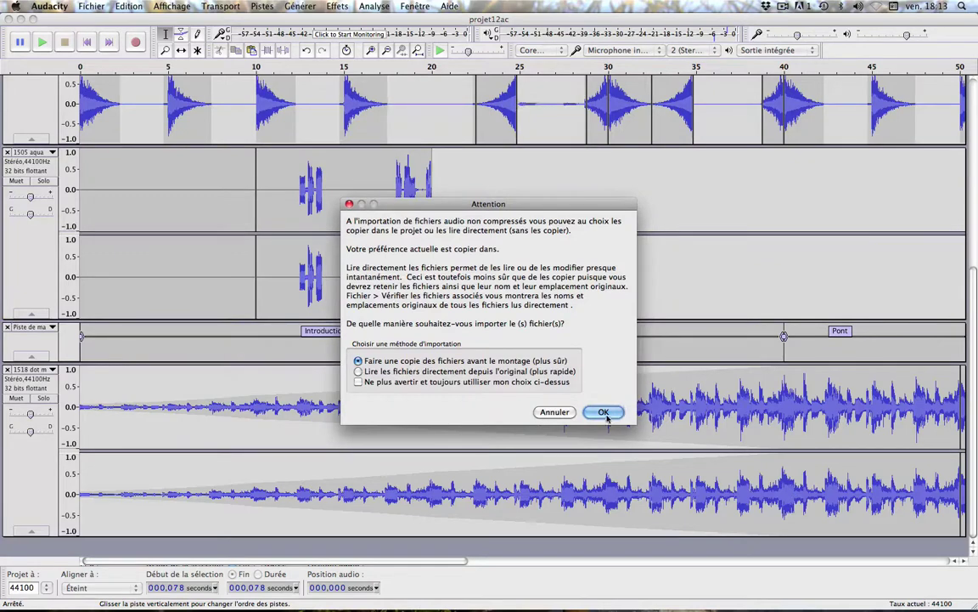
{"action": "left_click", "coordinate": [603, 412]}
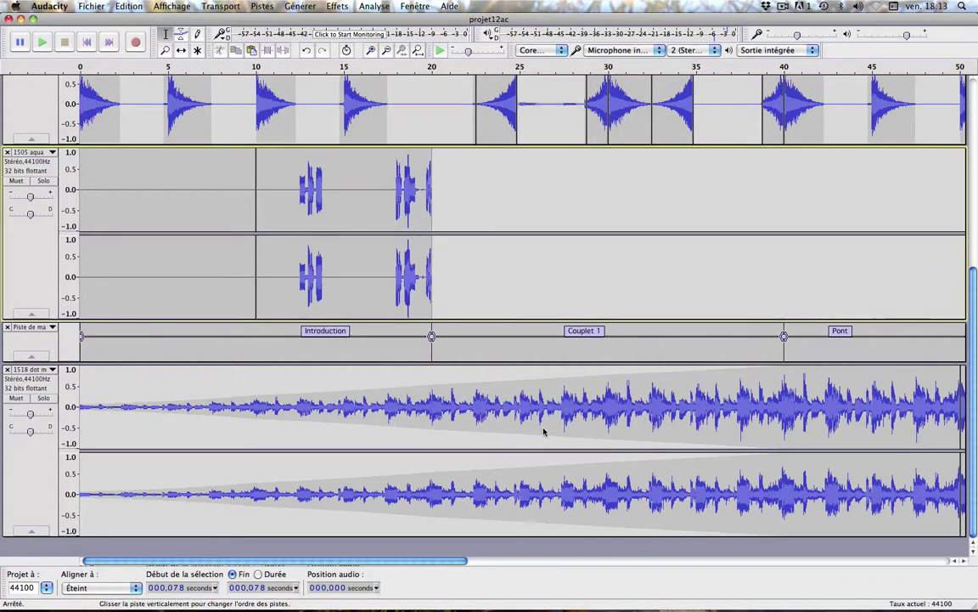
Solo the 1575 Time warp Synth track and play it from the start of the project.
{"action": "key", "text": "Home"}
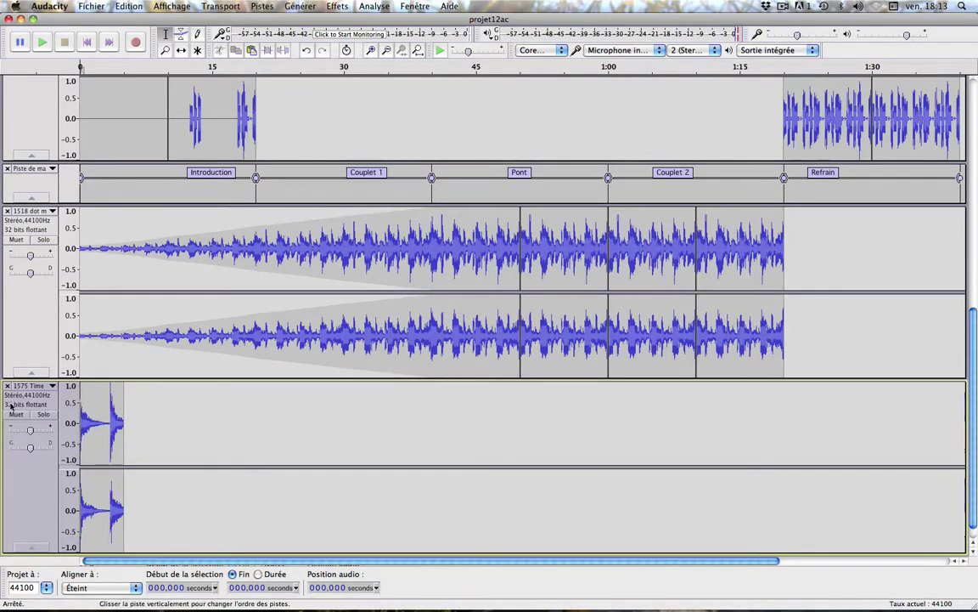
{"action": "left_click", "coordinate": [43, 414]}
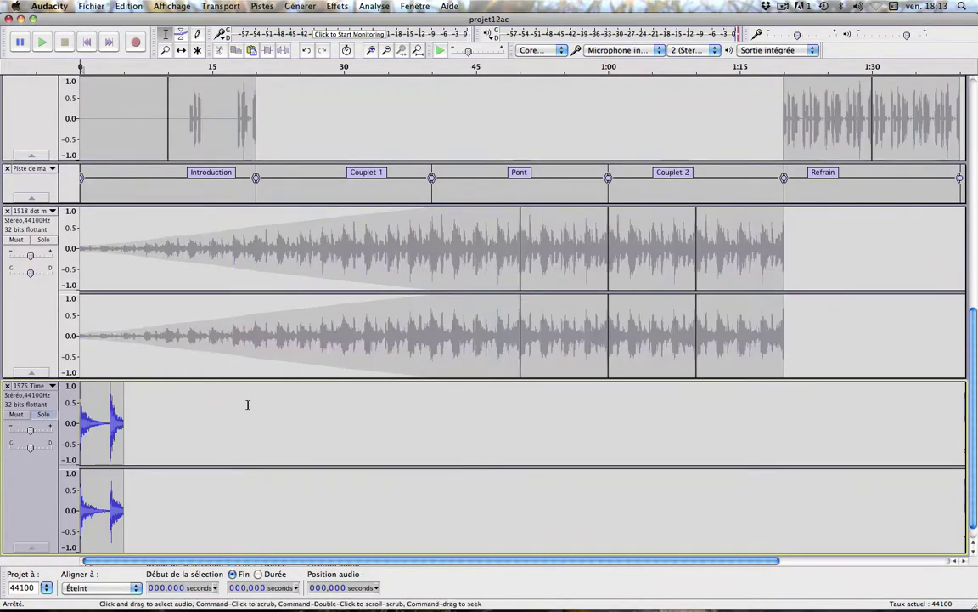
{"action": "key", "text": "space"}
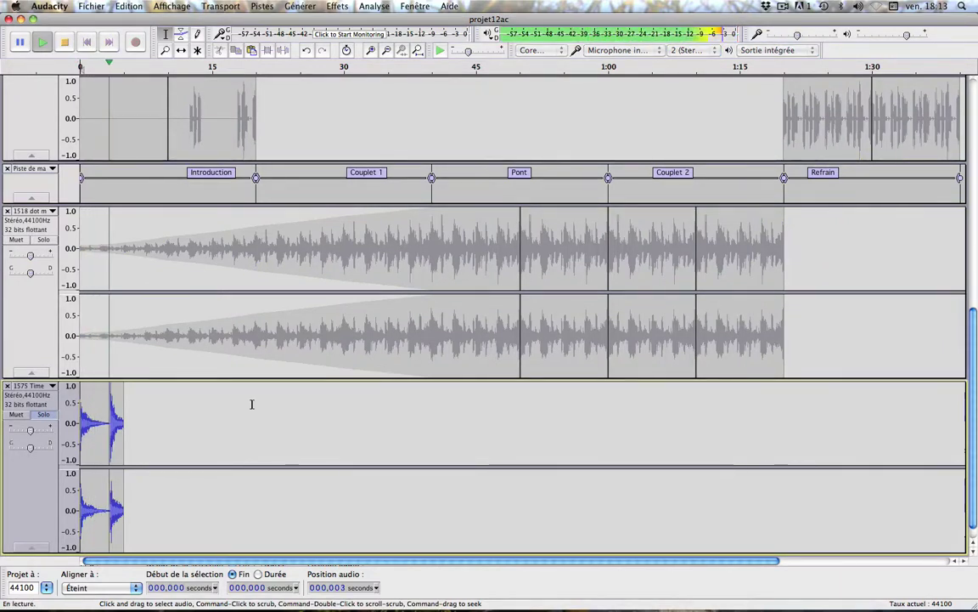
{"action": "key", "text": "space"}
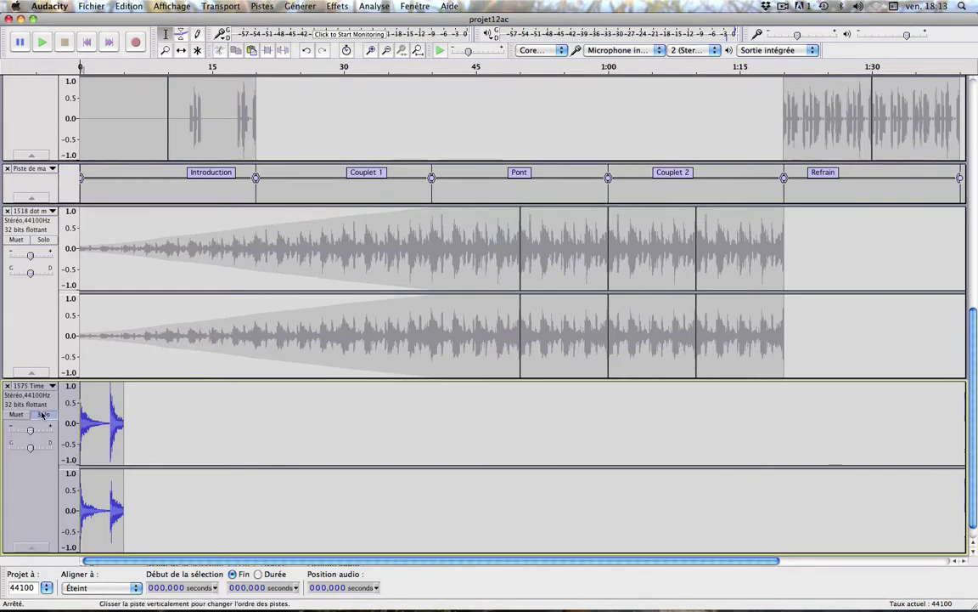
Copy the first synth note of the 1575 Time track, from 0 to about 3.4 seconds.
{"action": "left_click", "coordinate": [372, 50]}
{"action": "left_click", "coordinate": [372, 50]}
{"action": "left_click", "coordinate": [371, 50]}
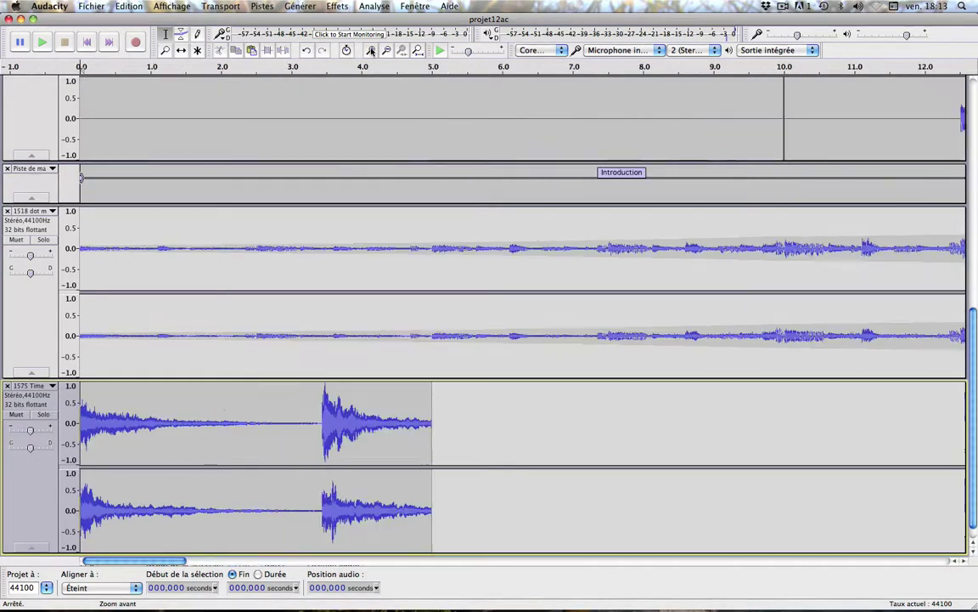
{"action": "left_click", "coordinate": [372, 50]}
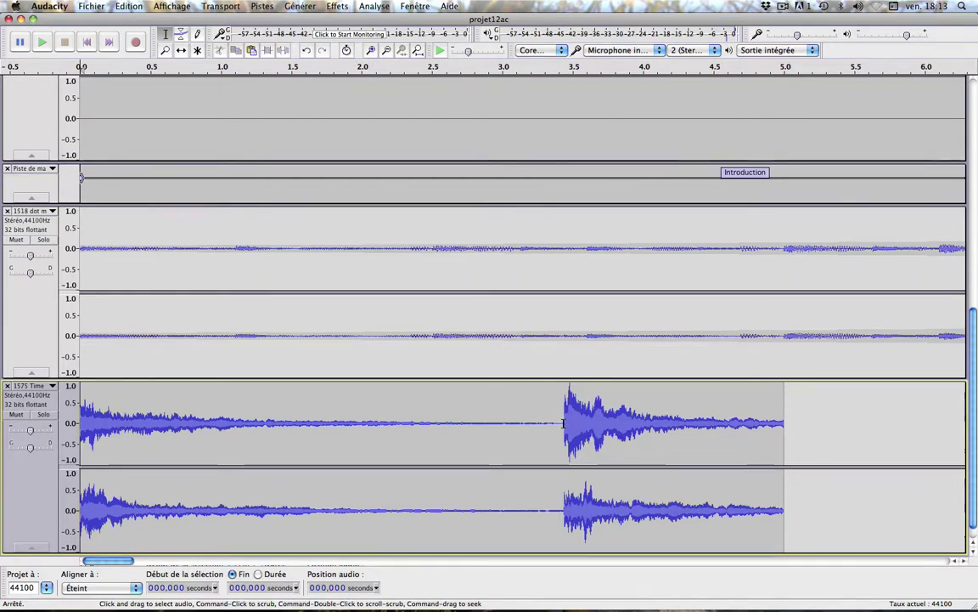
{"action": "mouse_move", "coordinate": [562, 423]}
{"action": "left_mouse_down"}
{"action": "mouse_move", "coordinate": [504, 470]}
{"action": "mouse_move", "coordinate": [159, 459]}
{"action": "mouse_move", "coordinate": [62, 437]}
{"action": "left_mouse_up"}
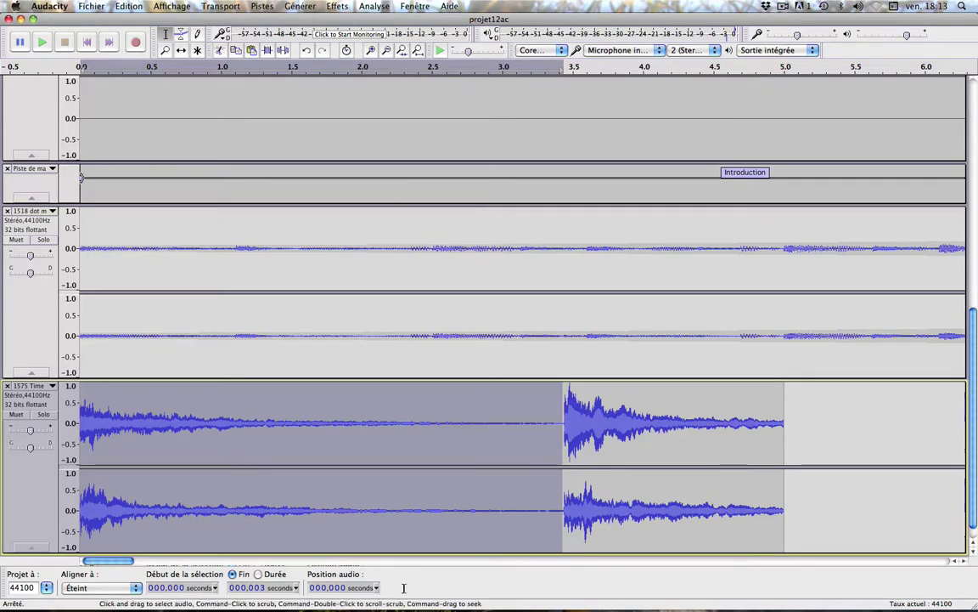
Set selection snapping to Le plus proche and paste the copied synth note at 1:20 on the 1575 Time track.
{"action": "left_click", "coordinate": [390, 52]}
{"action": "left_click", "coordinate": [390, 52]}
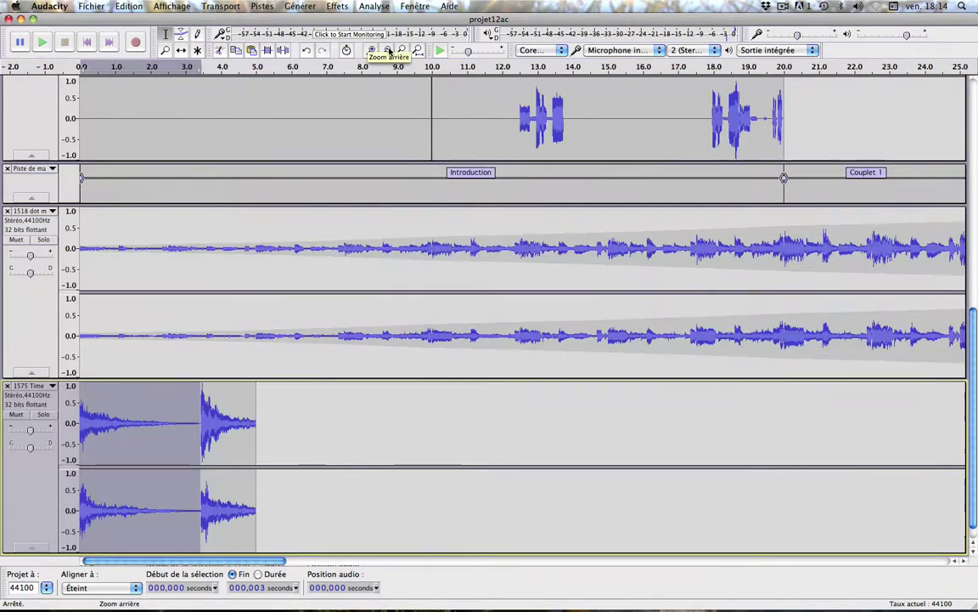
{"action": "left_click", "coordinate": [390, 51]}
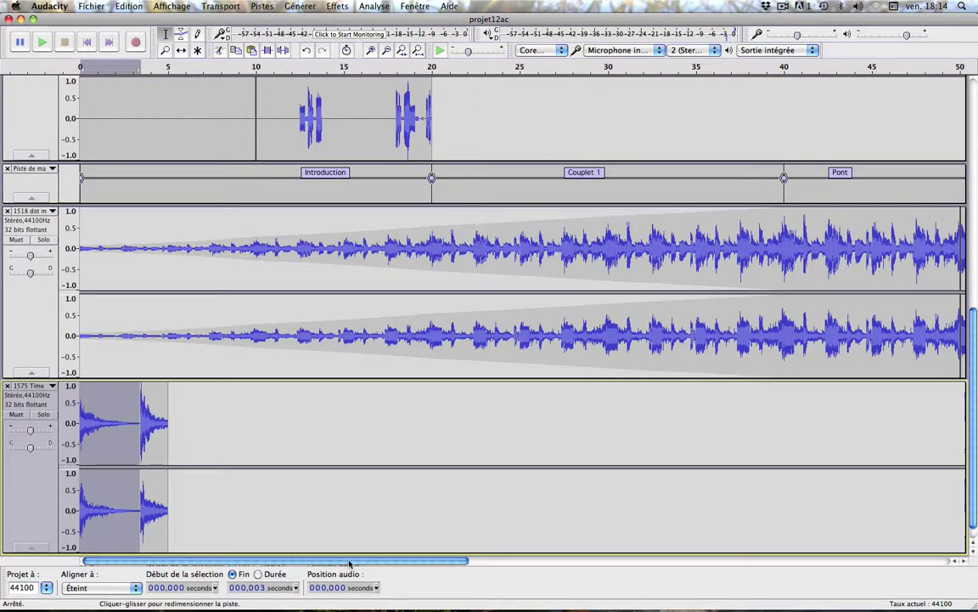
{"action": "left_click_drag", "start_coordinate": [349, 563], "coordinate": [833, 544]}
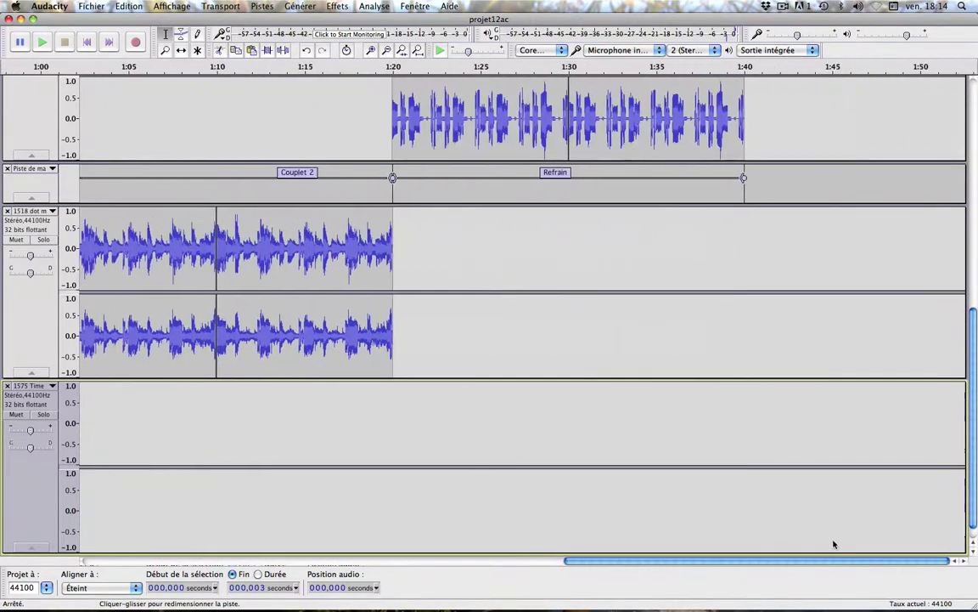
{"action": "left_click", "coordinate": [390, 396]}
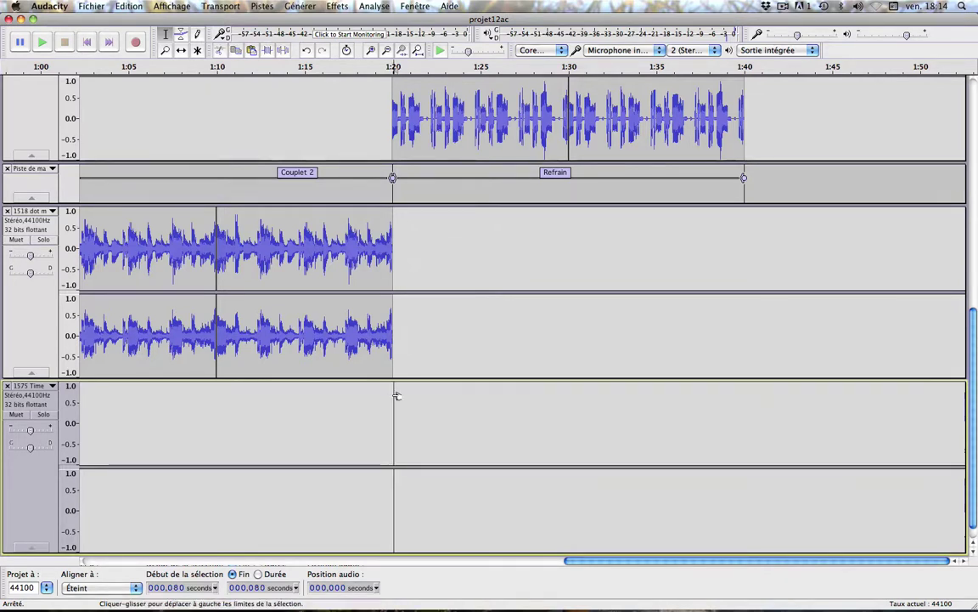
{"action": "left_click", "coordinate": [405, 400]}
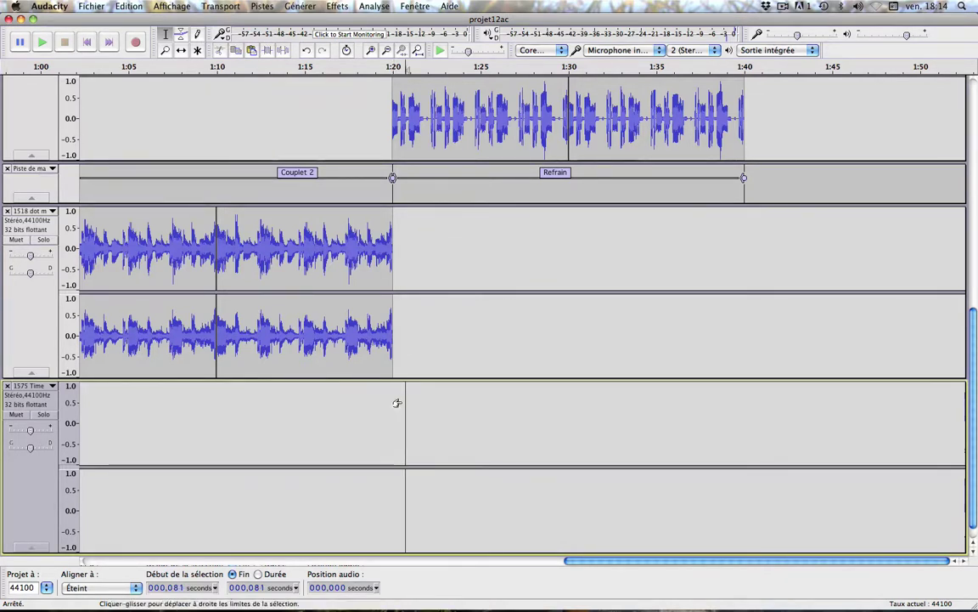
{"action": "left_click", "coordinate": [133, 587]}
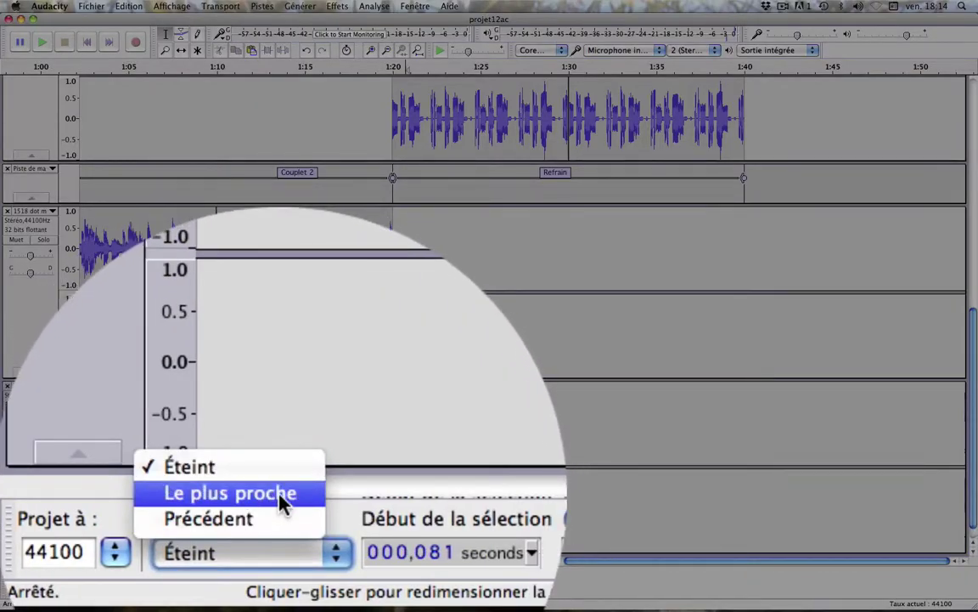
{"action": "left_click", "coordinate": [113, 567]}
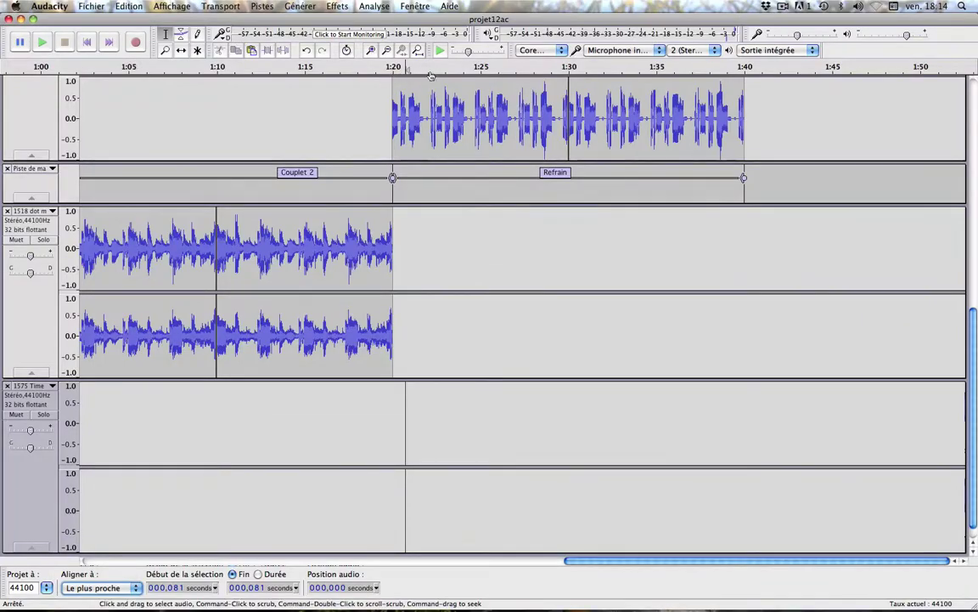
{"action": "left_click", "coordinate": [392, 400]}
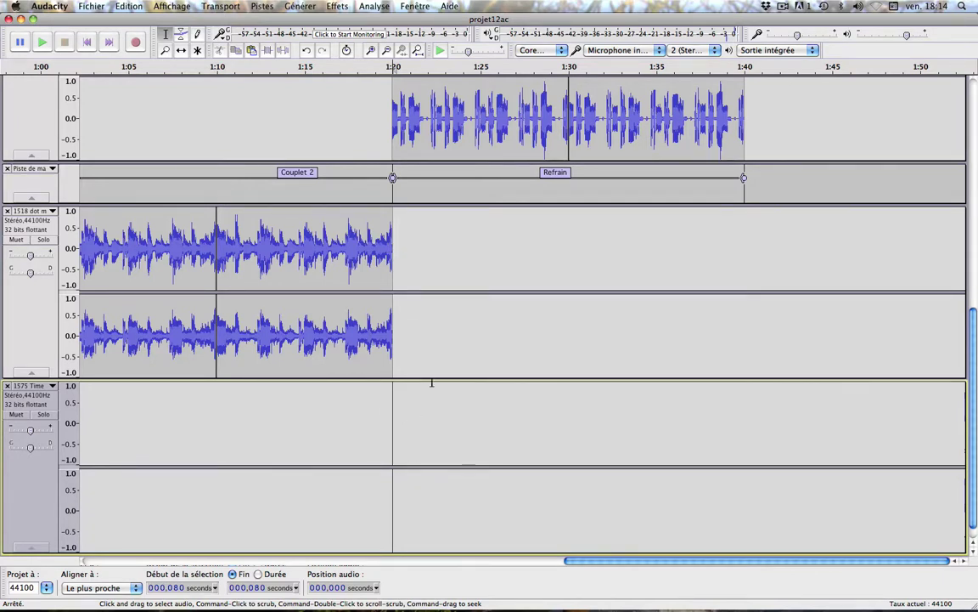
{"action": "left_click", "coordinate": [251, 50]}
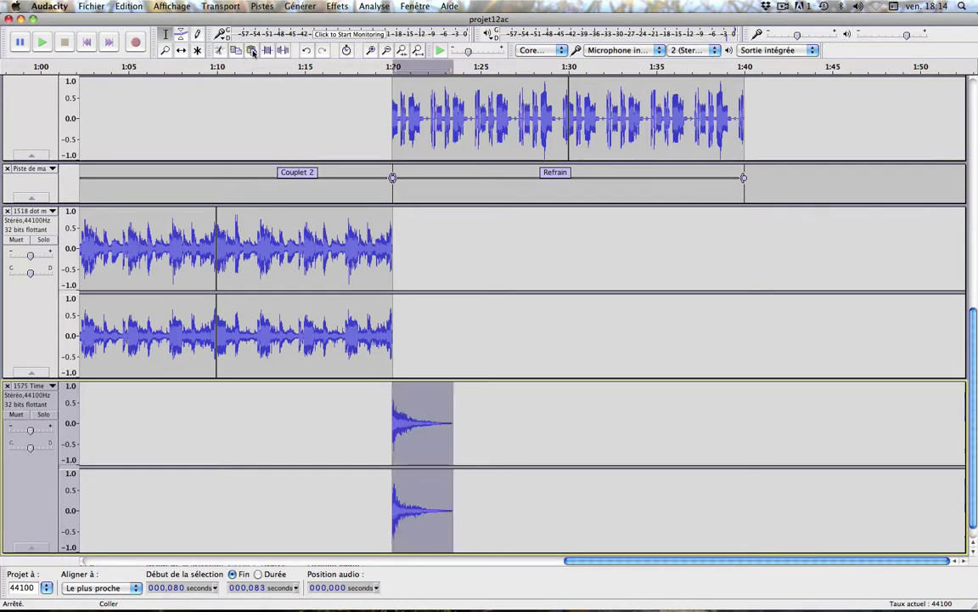
Play the song from about 1:18 to hear the synth note at the start of the Refrain.
{"action": "left_click", "coordinate": [709, 431]}
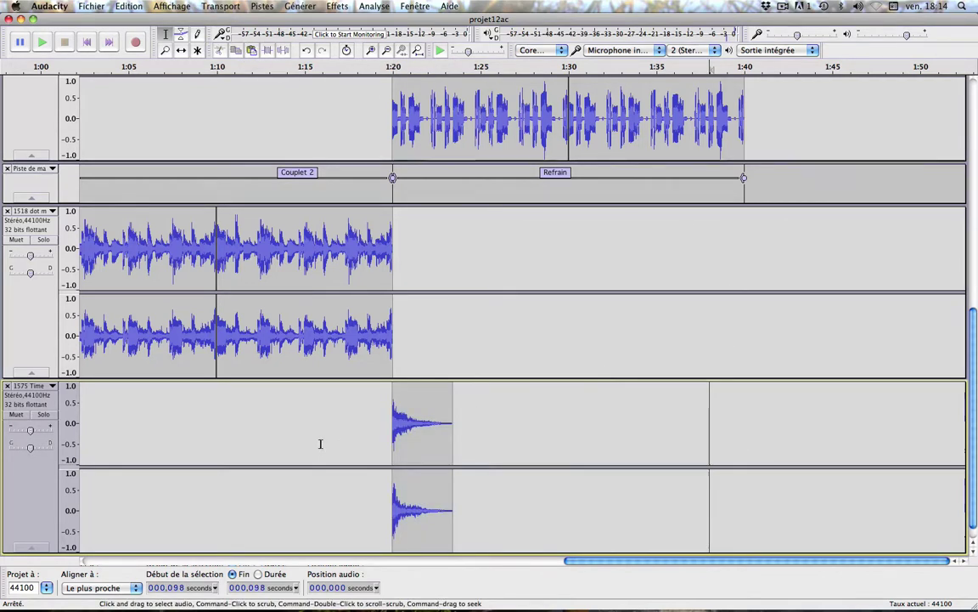
{"action": "left_click", "coordinate": [357, 416]}
{"action": "key", "text": "space"}
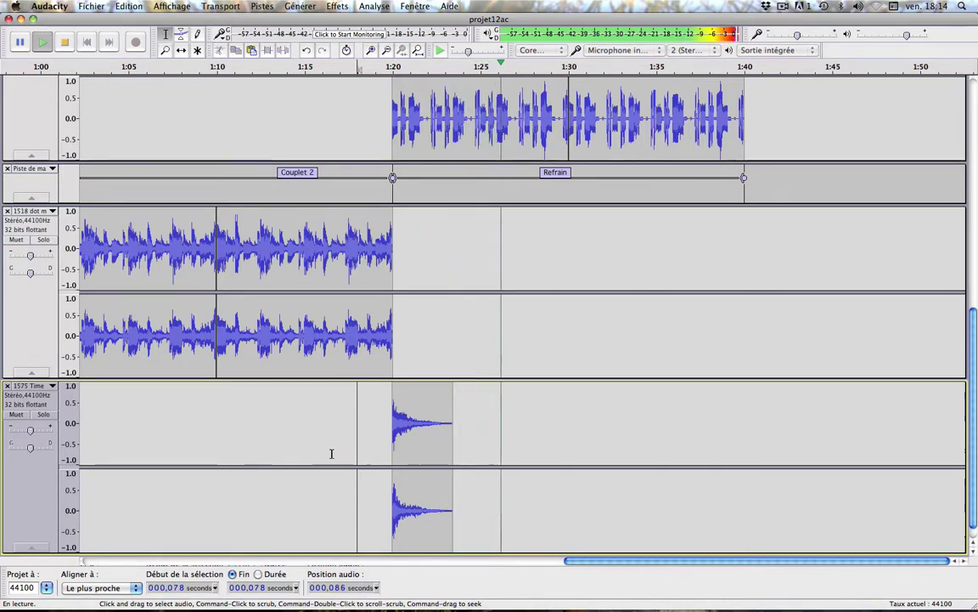
{"action": "key", "text": "space"}
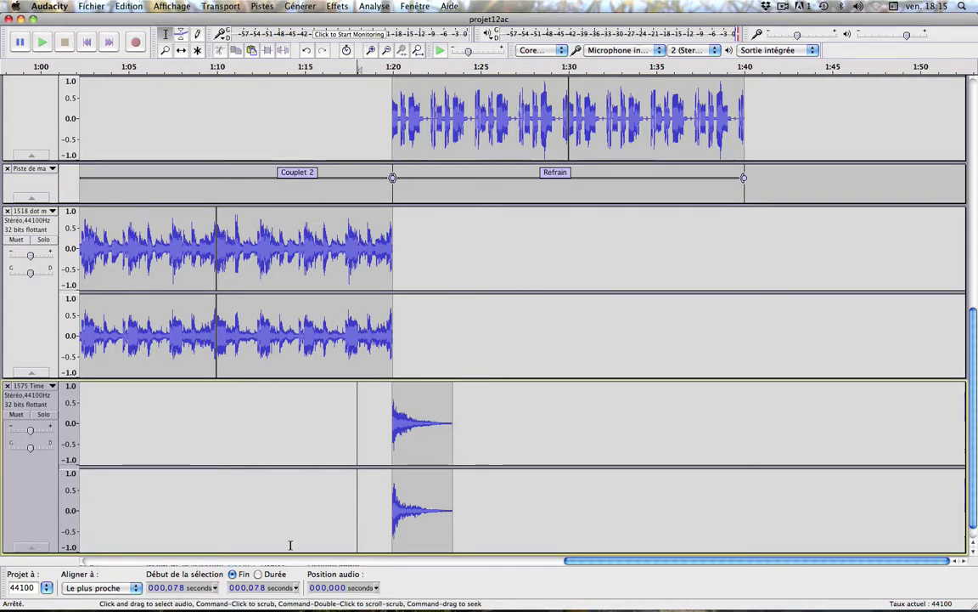
Move the 1575 Time track up two places so it sits above the label track.
{"action": "left_click", "coordinate": [372, 51]}
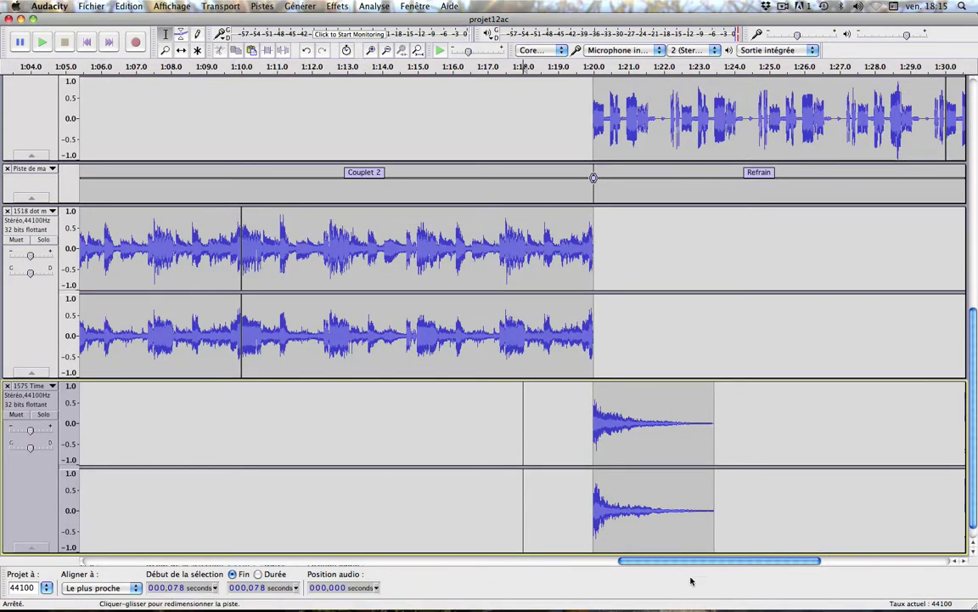
{"action": "left_click_drag", "start_coordinate": [689, 564], "coordinate": [802, 553]}
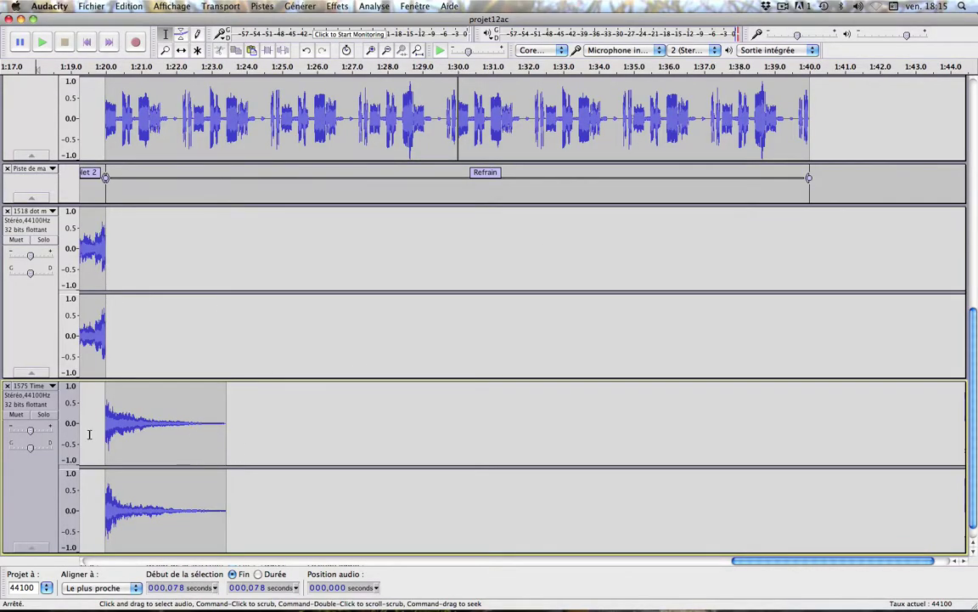
{"action": "left_click", "coordinate": [52, 386]}
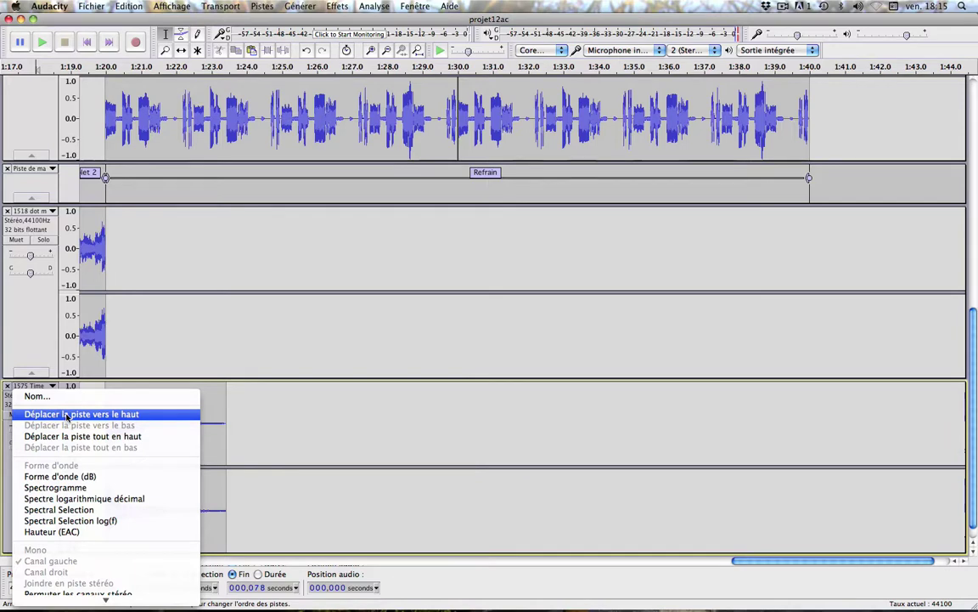
{"action": "left_click", "coordinate": [66, 416]}
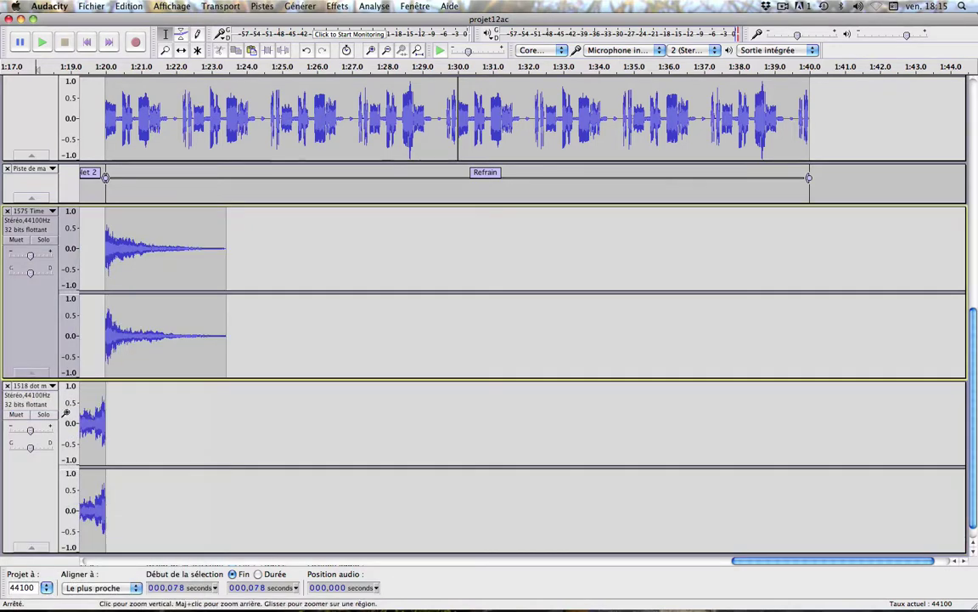
{"action": "left_click", "coordinate": [52, 211]}
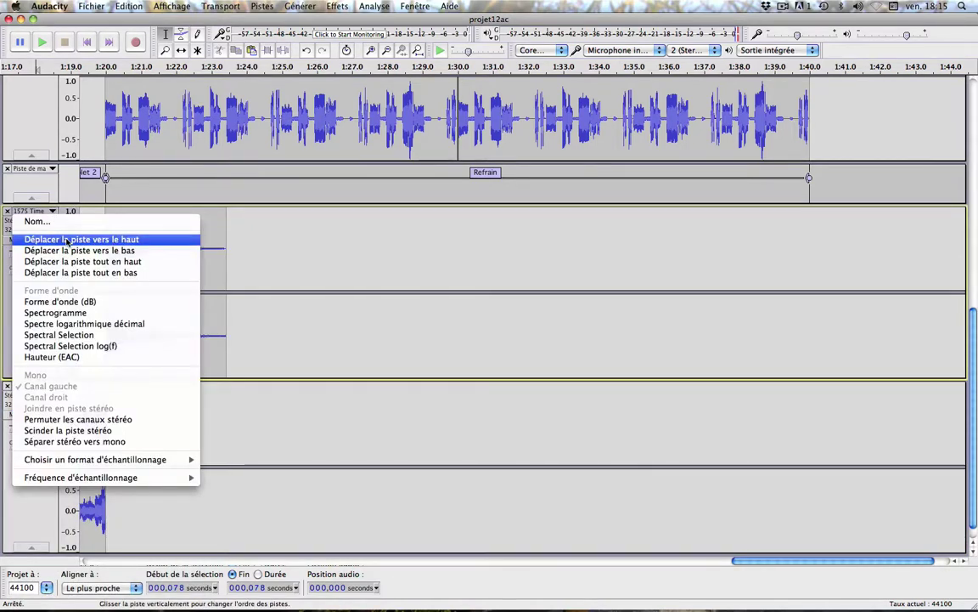
{"action": "left_click", "coordinate": [66, 241]}
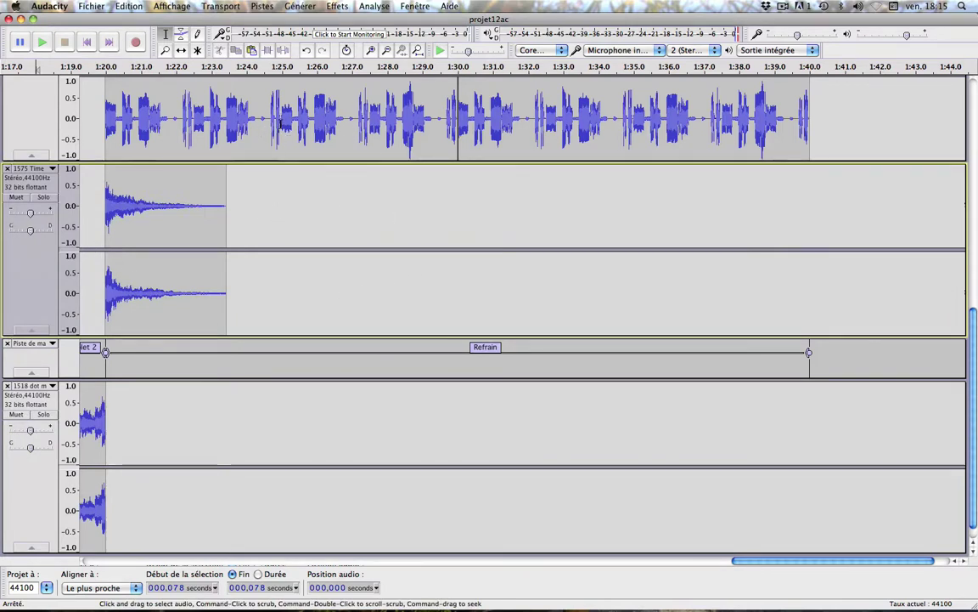
Set selection snapping to Éteint and copy the entire synth clip that starts at 1:20.
{"action": "left_click", "coordinate": [211, 198]}
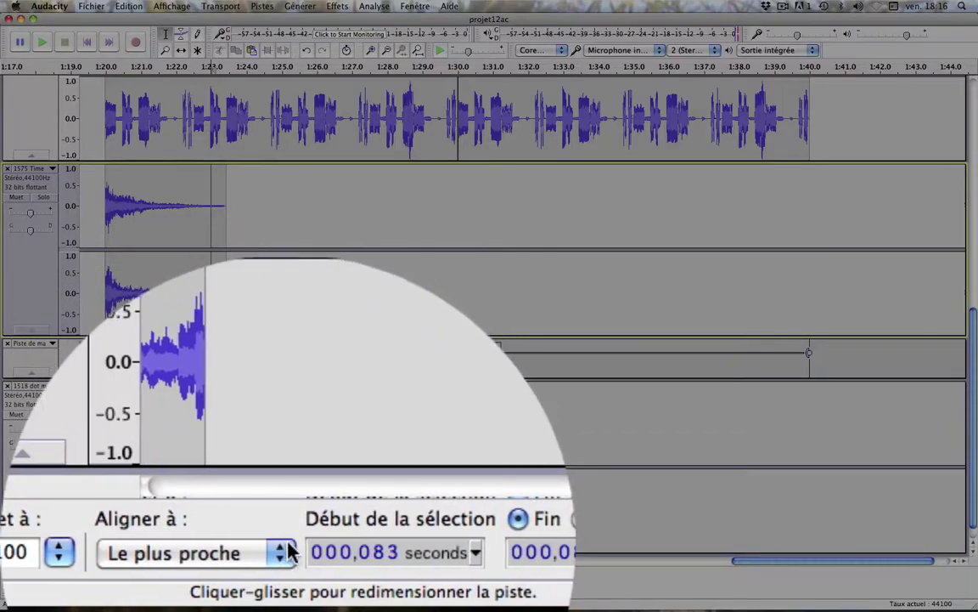
{"action": "left_click", "coordinate": [135, 587]}
{"action": "left_click", "coordinate": [136, 575]}
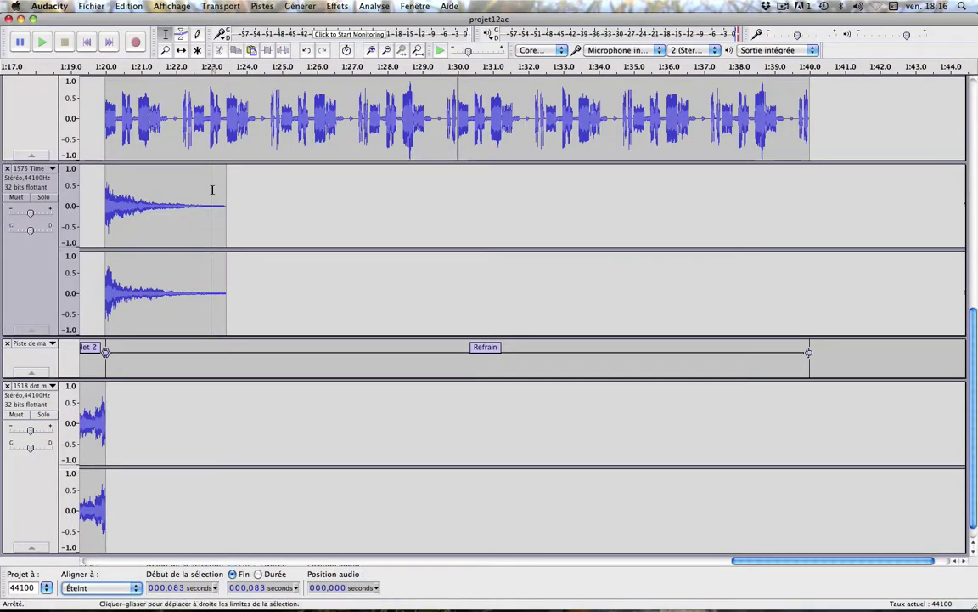
{"action": "left_click_drag", "start_coordinate": [226, 188], "coordinate": [104, 195]}
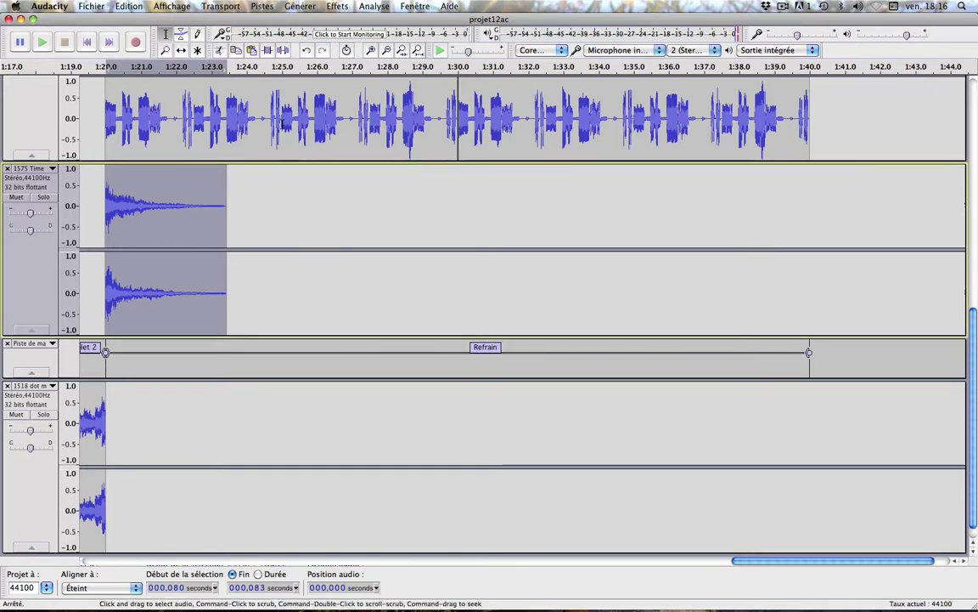
Paste the copied synth clip at 1:25, 1:30 and 1:35 on the 1575 Time track.
{"action": "left_click", "coordinate": [284, 182]}
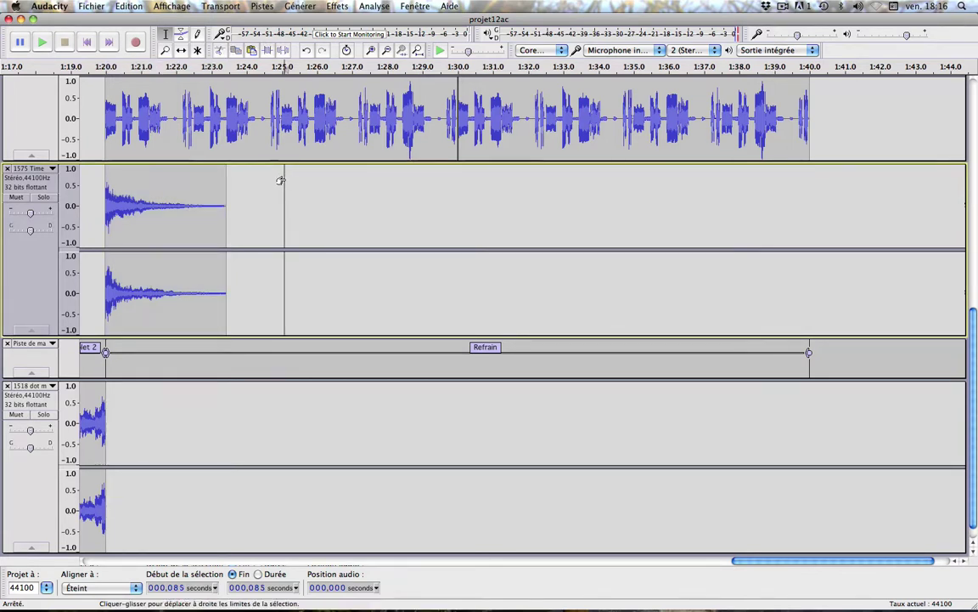
{"action": "left_click", "coordinate": [312, 181]}
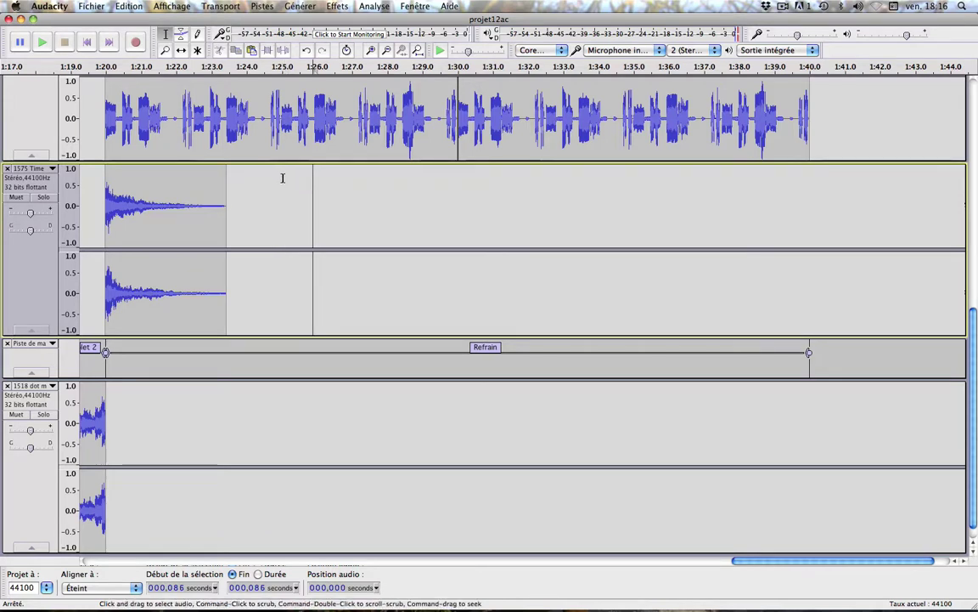
{"action": "left_click", "coordinate": [282, 179]}
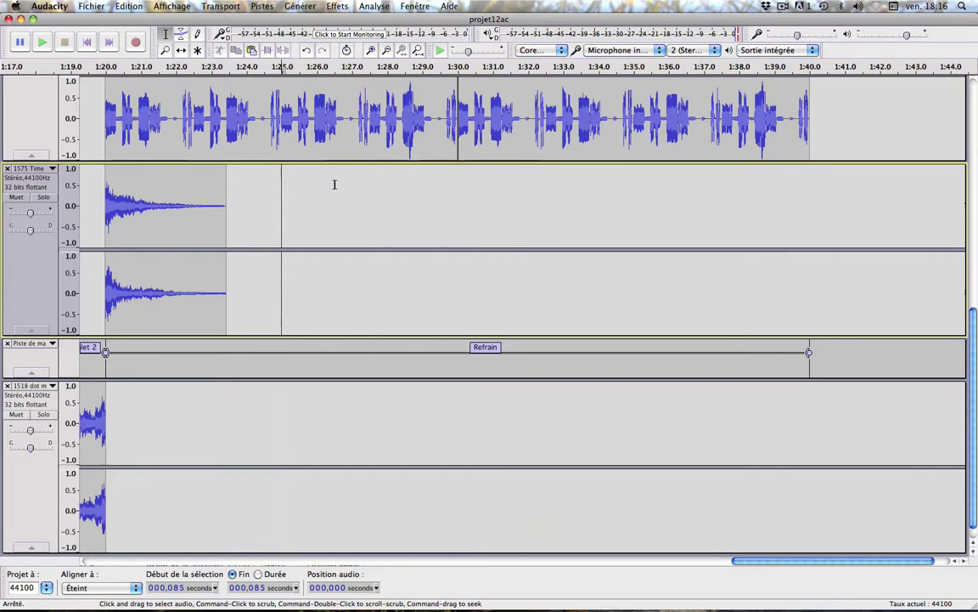
{"action": "left_click", "coordinate": [252, 50]}
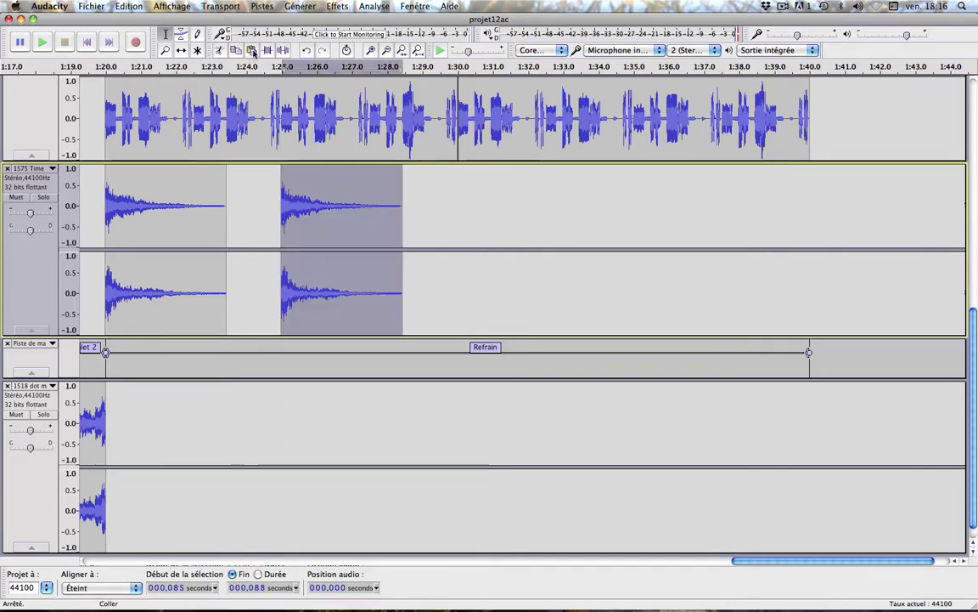
{"action": "left_click", "coordinate": [457, 175]}
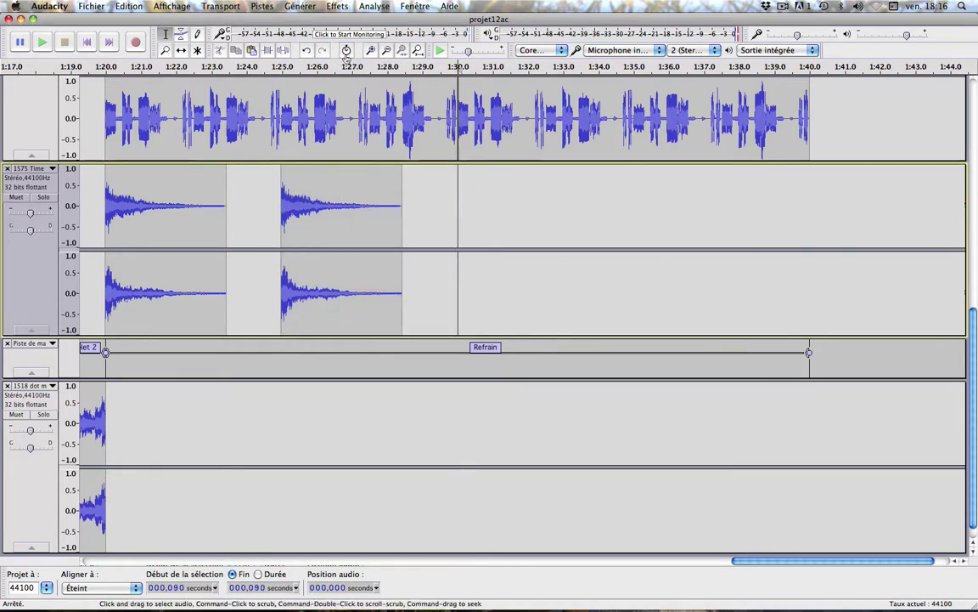
{"action": "left_click", "coordinate": [251, 51]}
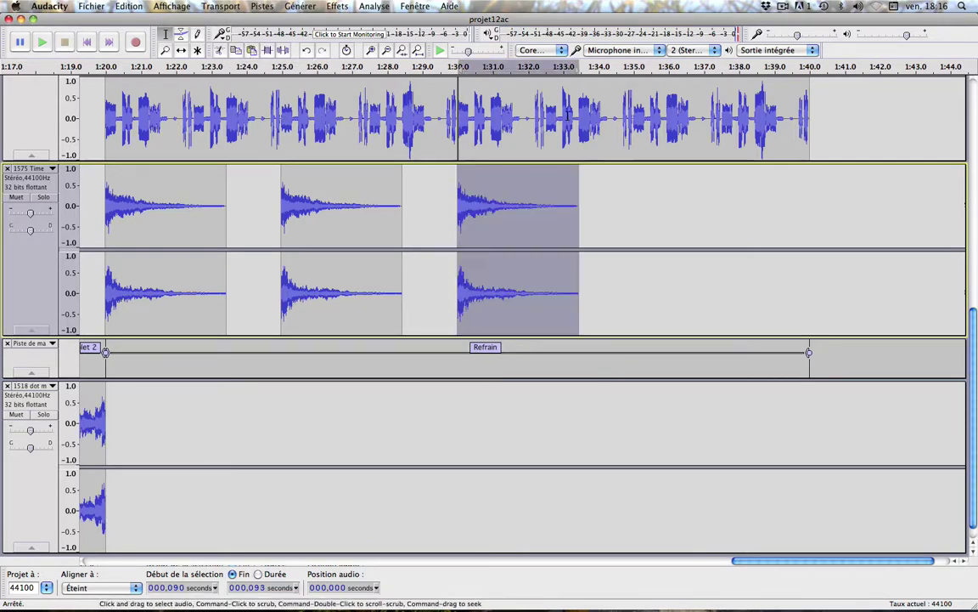
{"action": "left_click", "coordinate": [634, 173]}
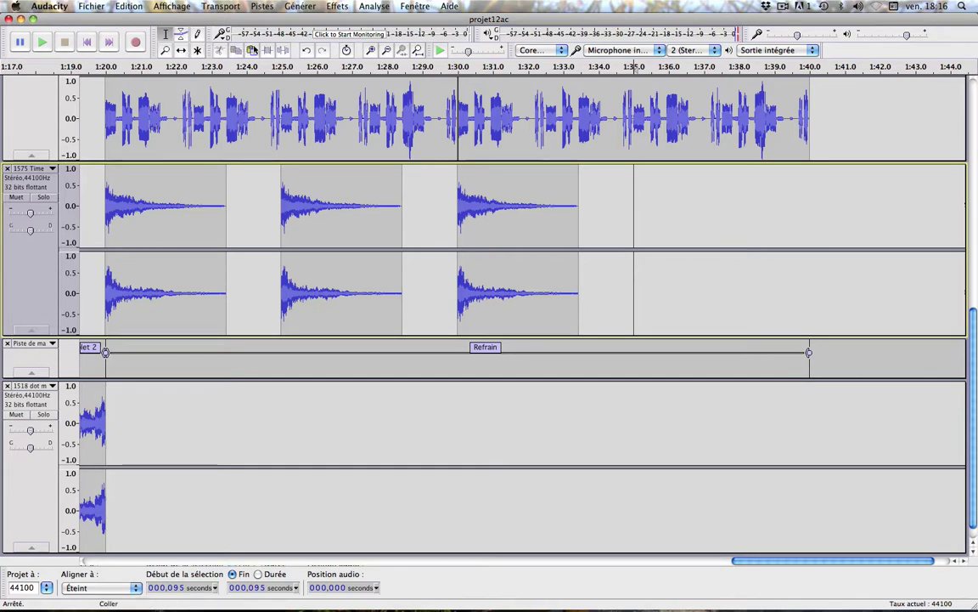
{"action": "left_click", "coordinate": [252, 50]}
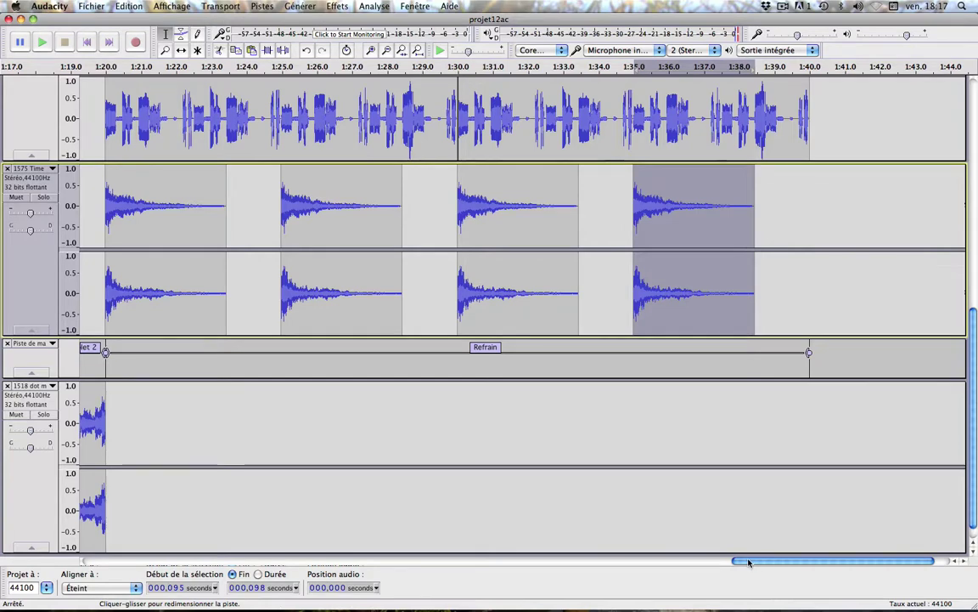
Play the song from just before 1:20 to hear the Refrain with the repeated synth notes.
{"action": "scroll", "coordinate": [637, 509], "scroll_direction": "left", "scroll_amount": 5}
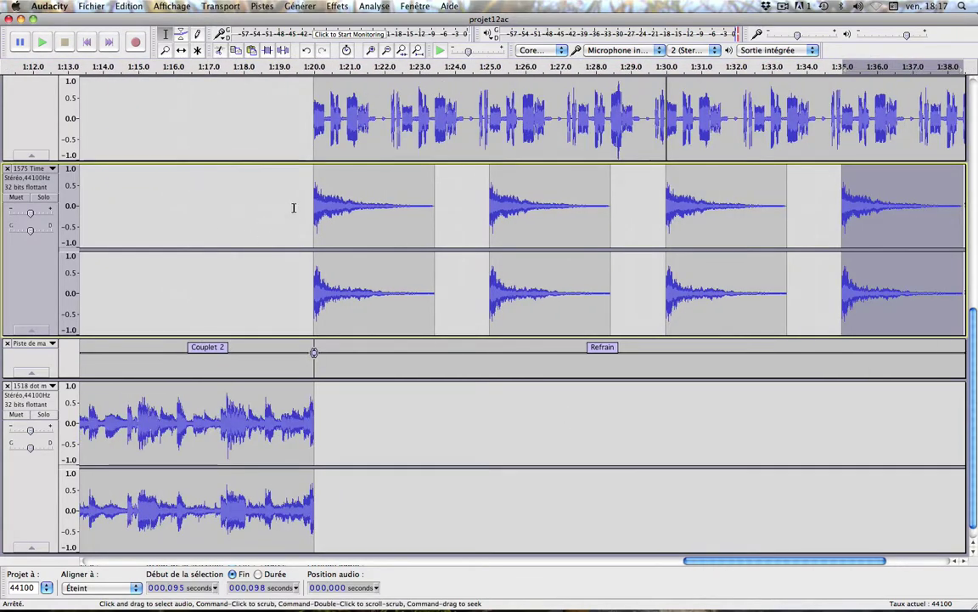
{"action": "left_click", "coordinate": [293, 206]}
{"action": "left_click", "coordinate": [42, 42]}
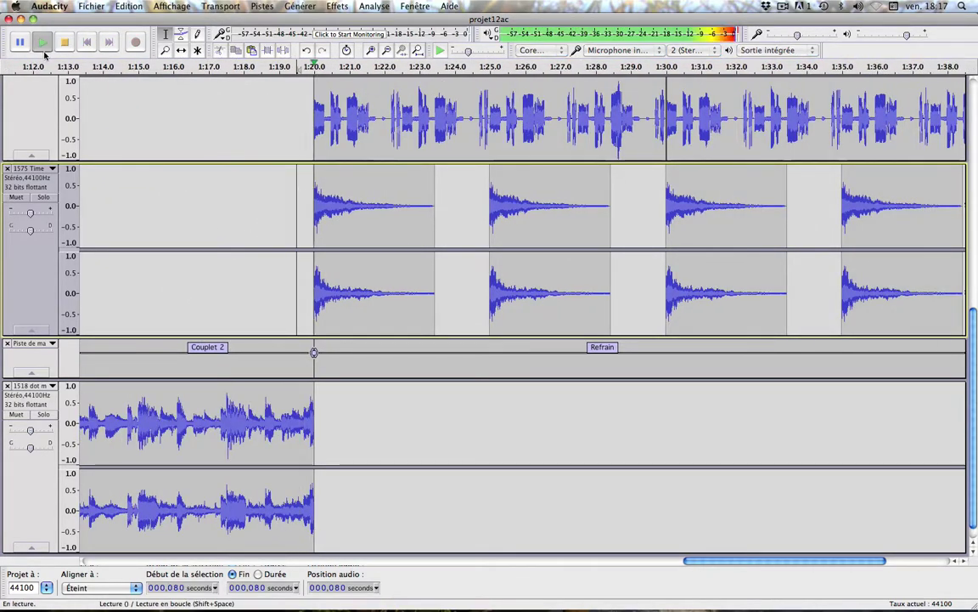